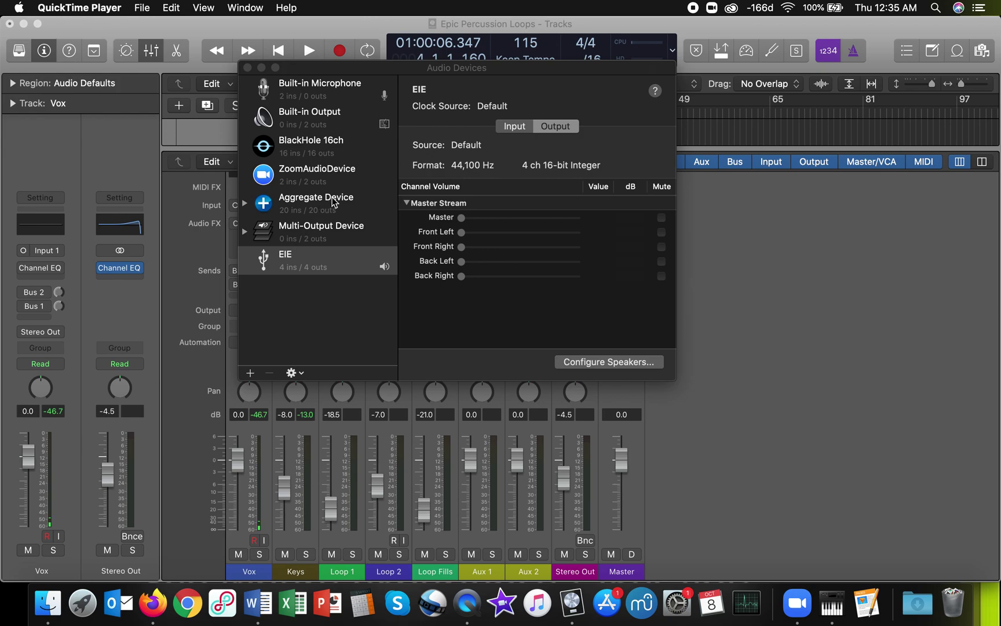
Step: Create Aggregate Device 2 with EIE and BlackHole 16ch ticked as its sub-devices
{"action": "left_click", "coordinate": [251, 373]}
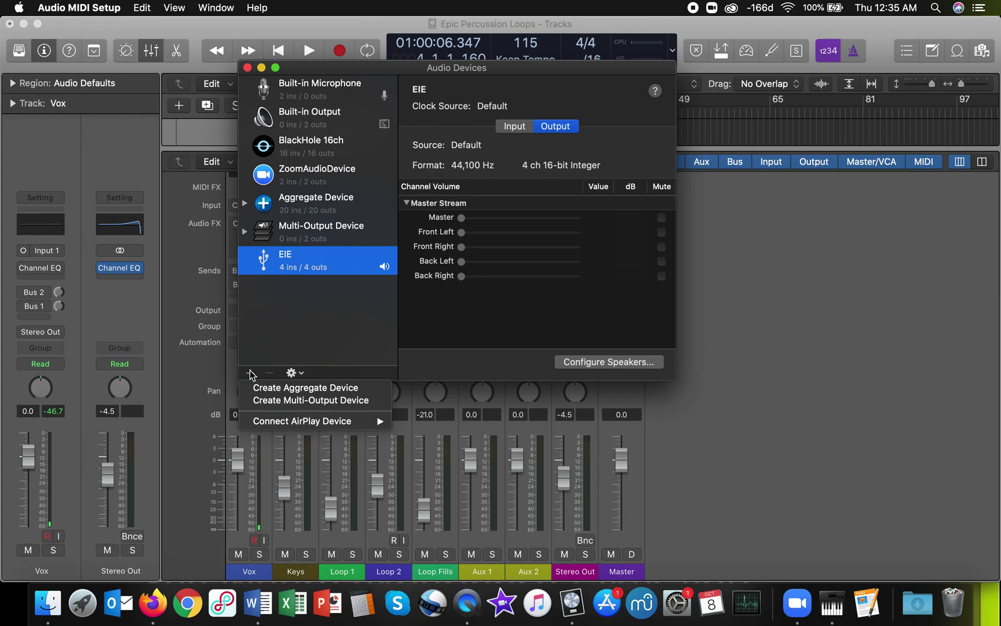
{"action": "left_click", "coordinate": [305, 388]}
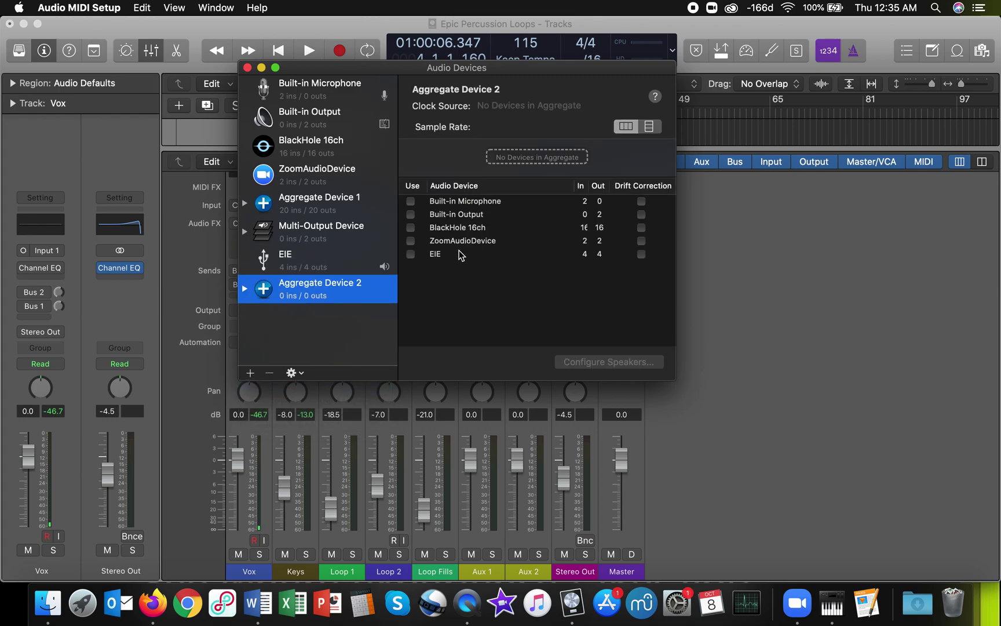
{"action": "left_click", "coordinate": [413, 255]}
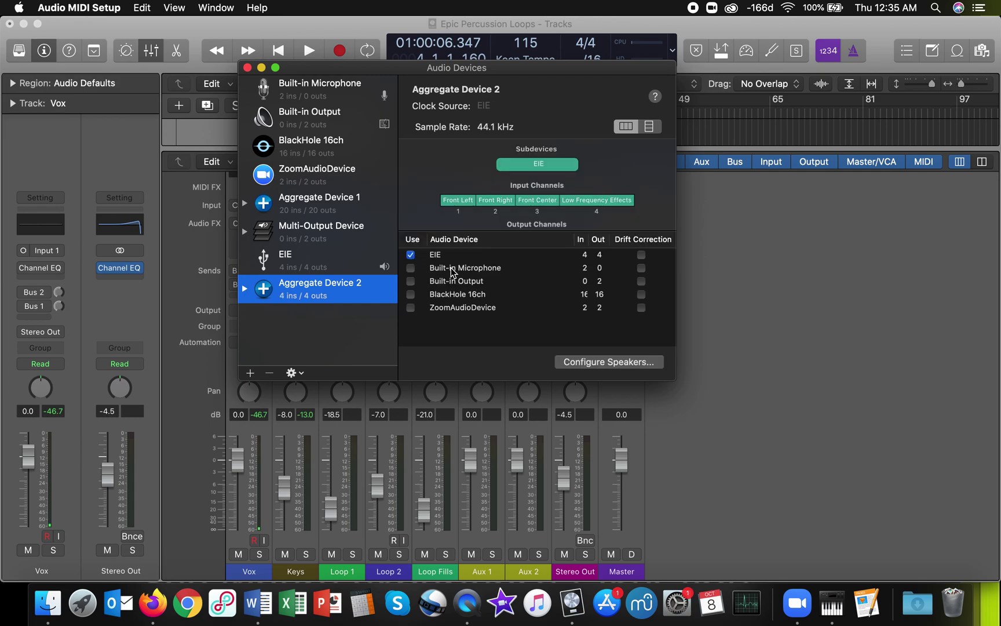
{"action": "left_click", "coordinate": [411, 294]}
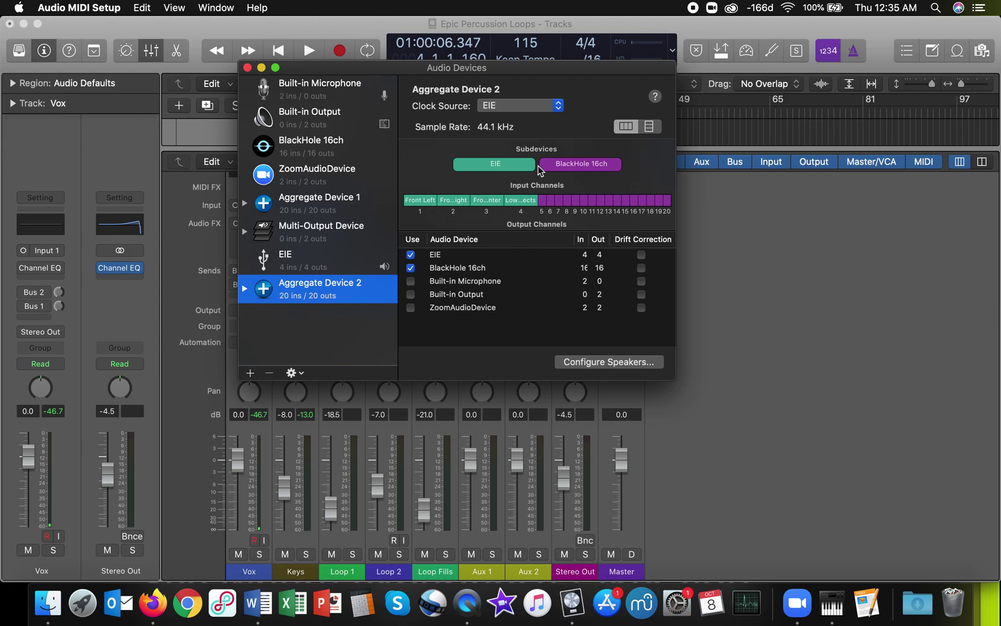
{"action": "scroll", "coordinate": [538, 168], "scroll_direction": "down", "scroll_amount": 2}
{"action": "scroll", "coordinate": [532, 169], "scroll_direction": "up", "scroll_amount": 2}
{"action": "scroll", "coordinate": [566, 162], "scroll_direction": "down", "scroll_amount": 2}
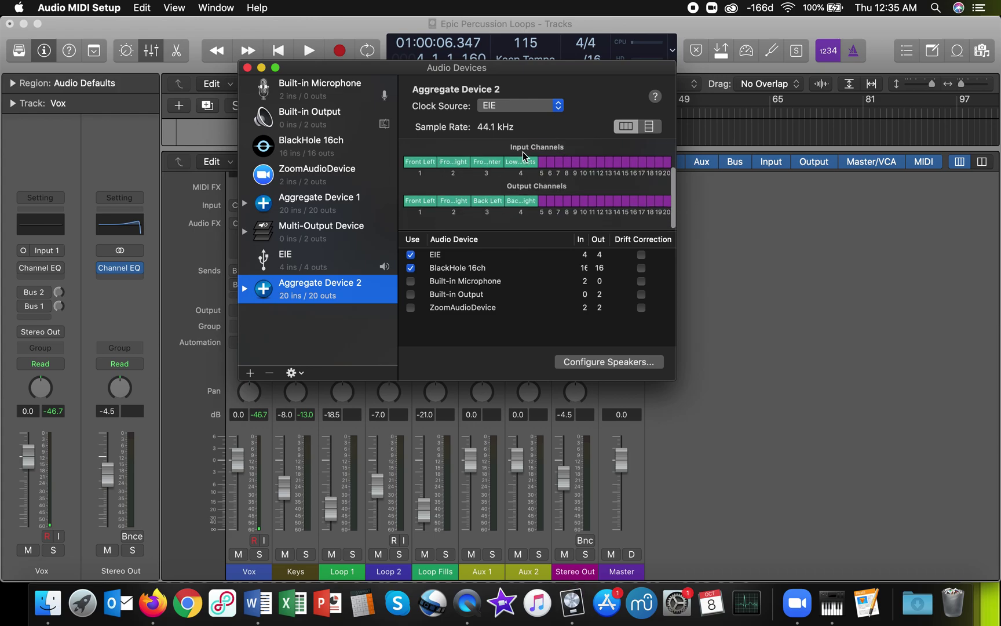
{"action": "scroll", "coordinate": [560, 177], "scroll_direction": "up", "scroll_amount": 2}
{"action": "scroll", "coordinate": [584, 173], "scroll_direction": "down", "scroll_amount": 1}
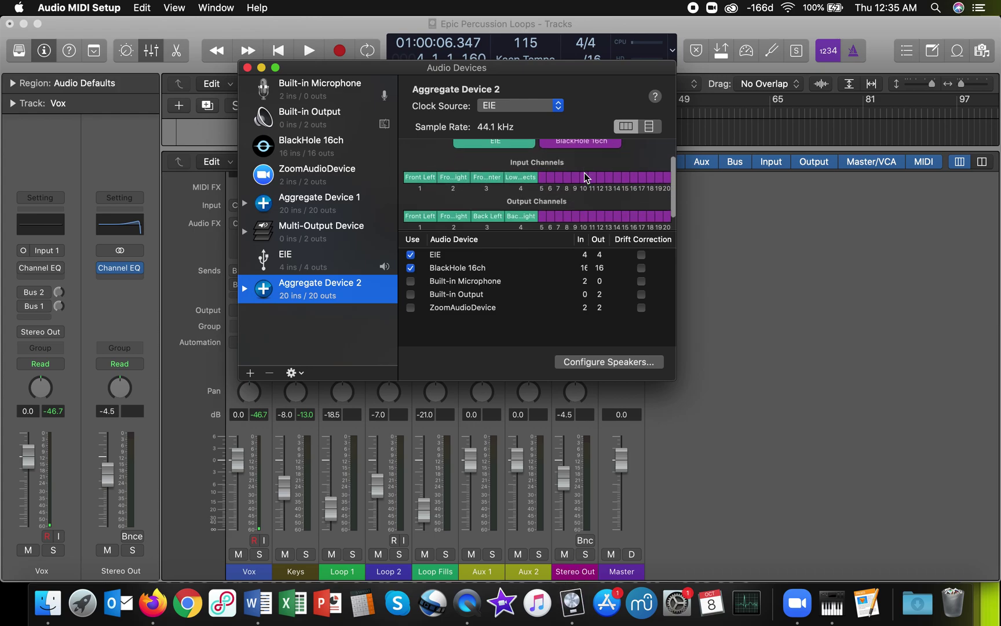
{"action": "scroll", "coordinate": [584, 173], "scroll_direction": "down", "scroll_amount": 1}
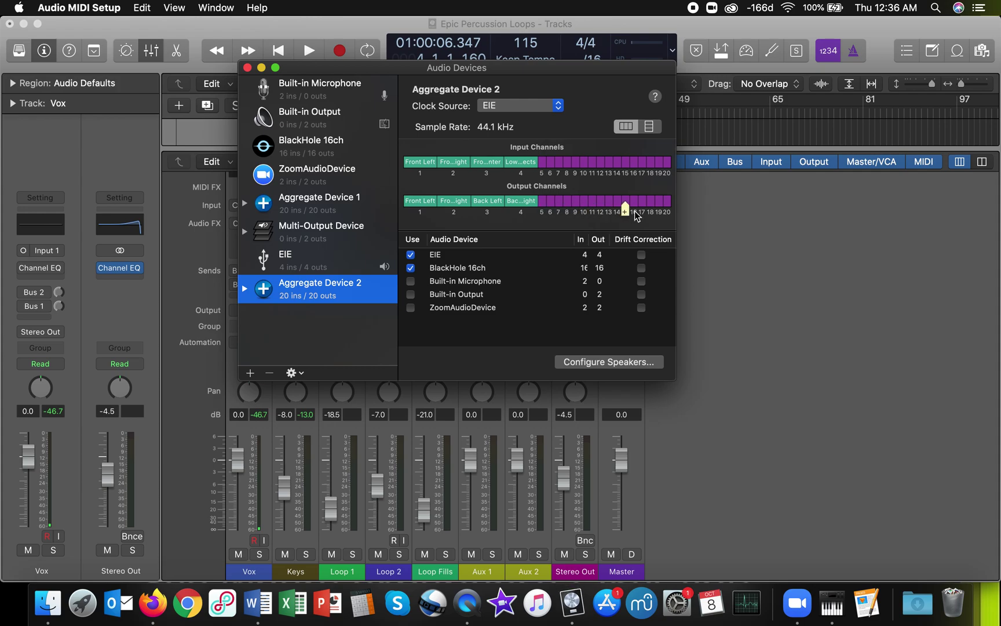
Step: Enable BlackHole drift correction, delete Aggregate Device 2, and make Aggregate Device the sound output
{"action": "left_click", "coordinate": [641, 268]}
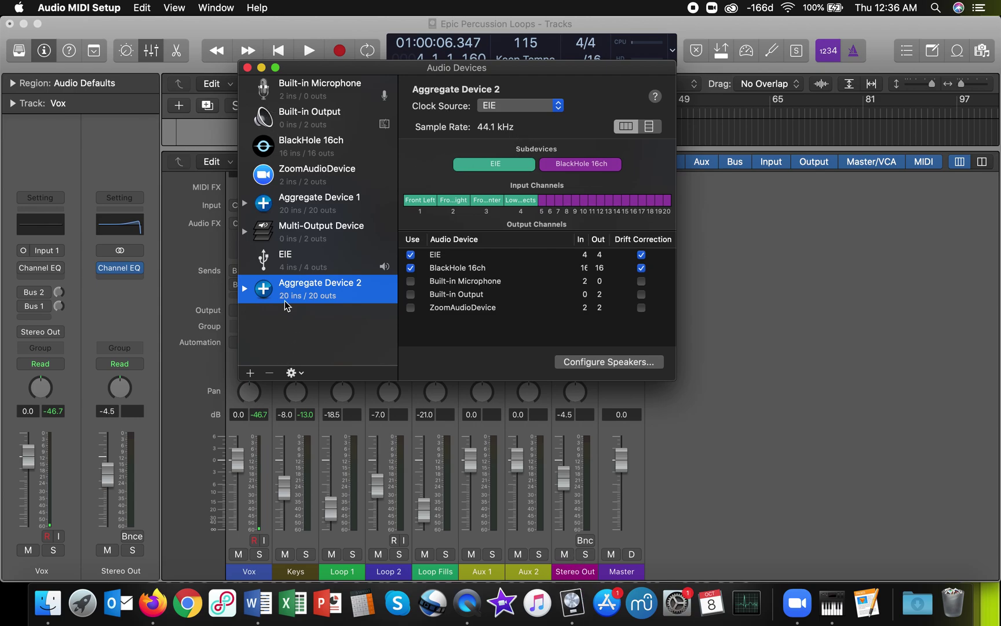
{"action": "left_click", "coordinate": [269, 373]}
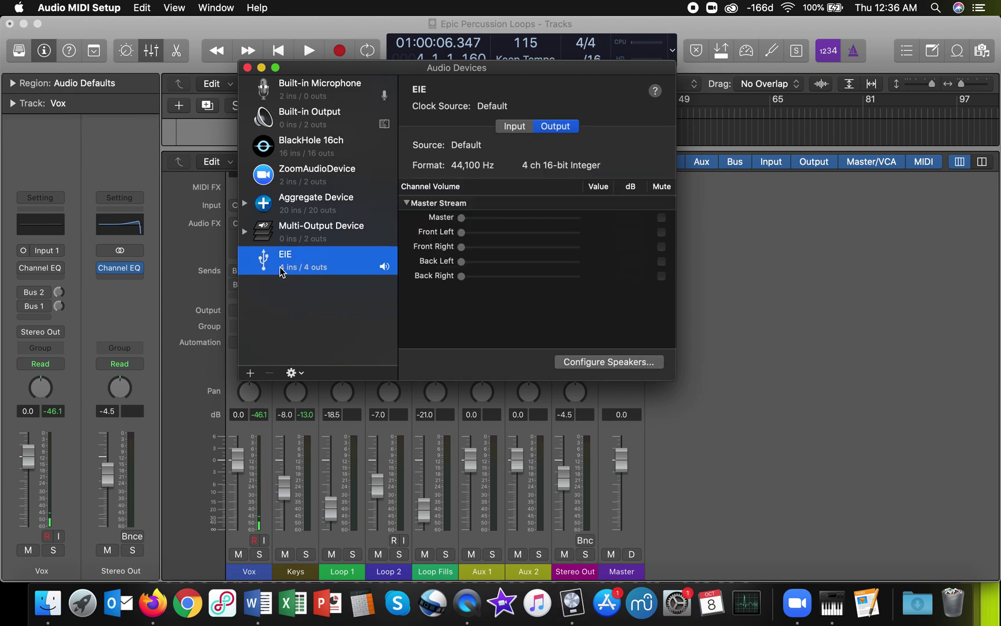
{"action": "left_click", "coordinate": [331, 209]}
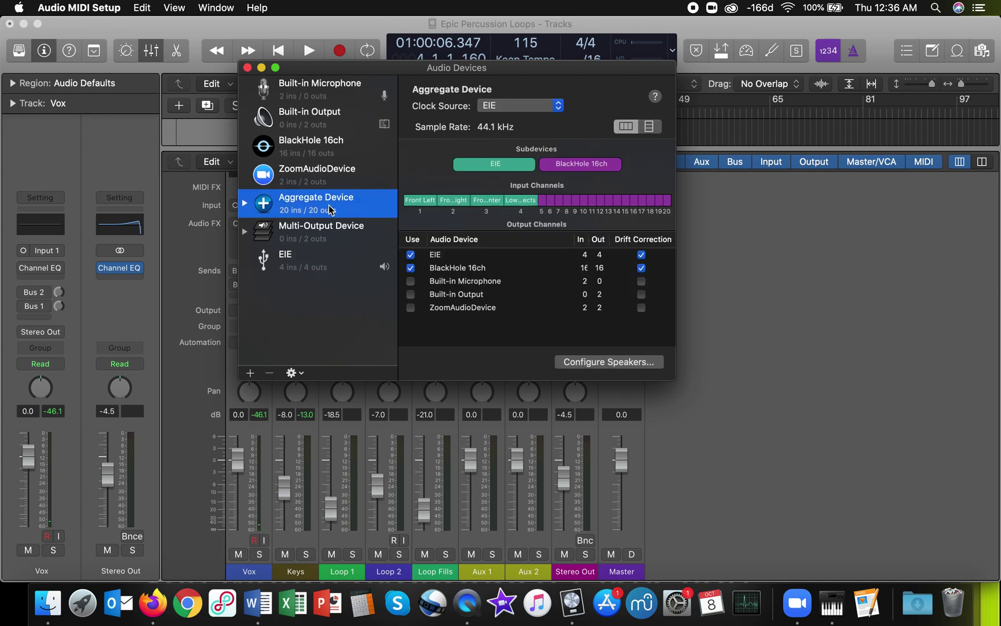
{"action": "right_click", "coordinate": [343, 216]}
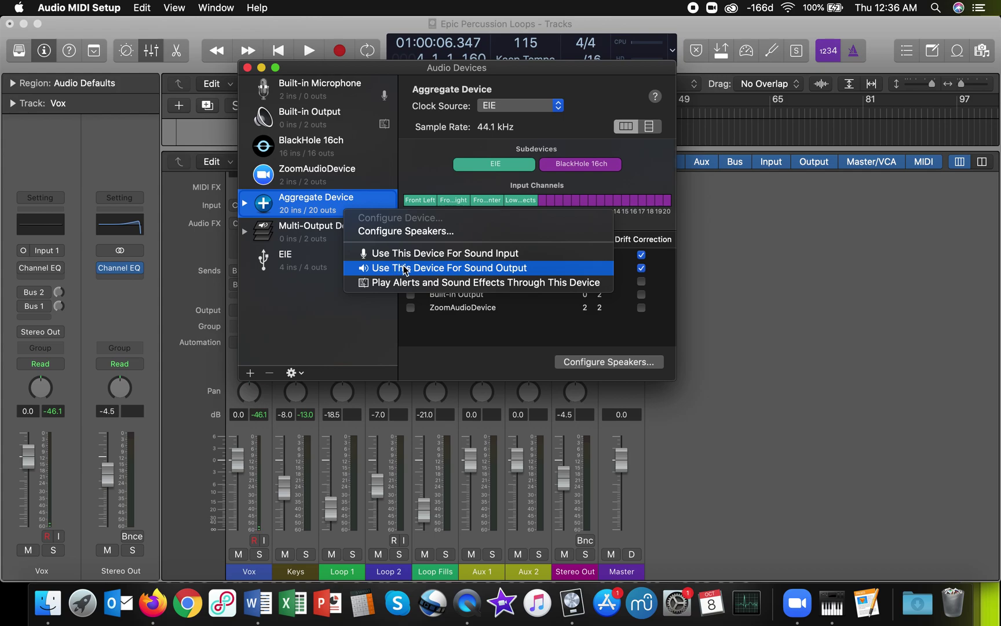
{"action": "left_click", "coordinate": [404, 268]}
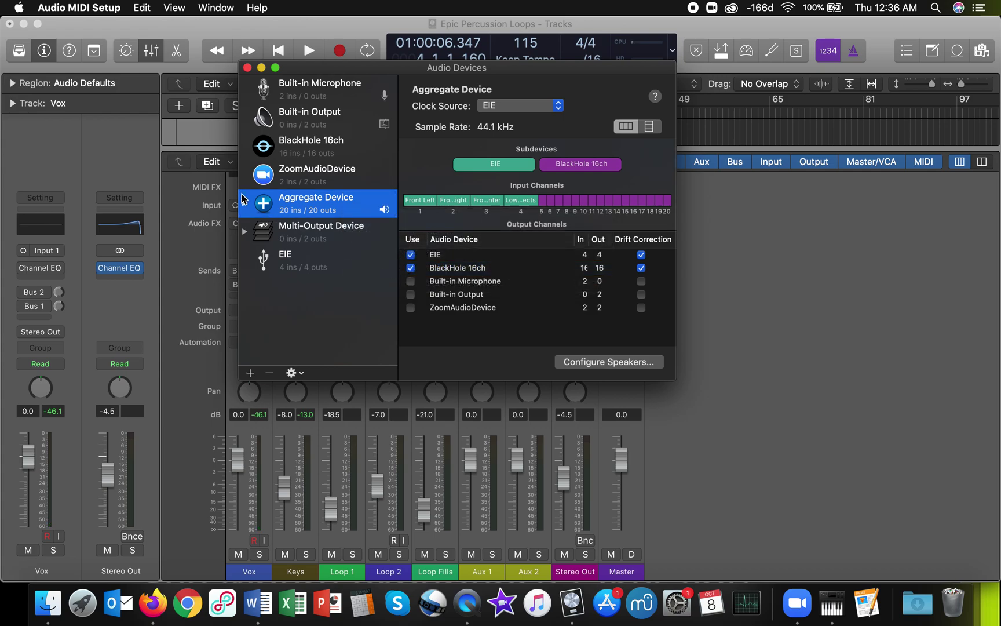
Step: Open Logic's Audio preferences, which show Aggregate Device as output and EIE as input
{"action": "left_click", "coordinate": [247, 67]}
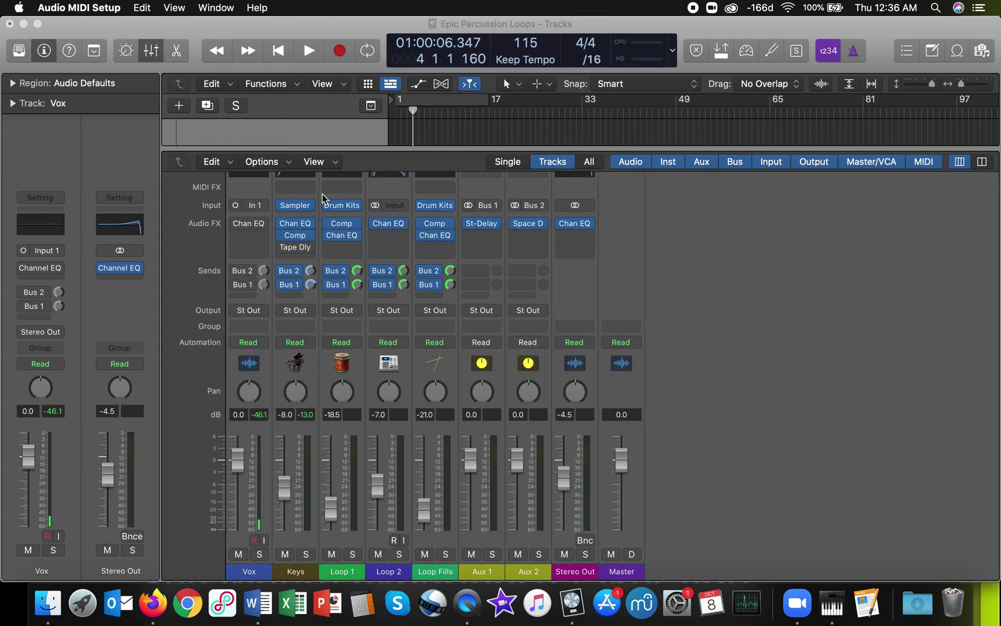
{"action": "left_click", "coordinate": [190, 30]}
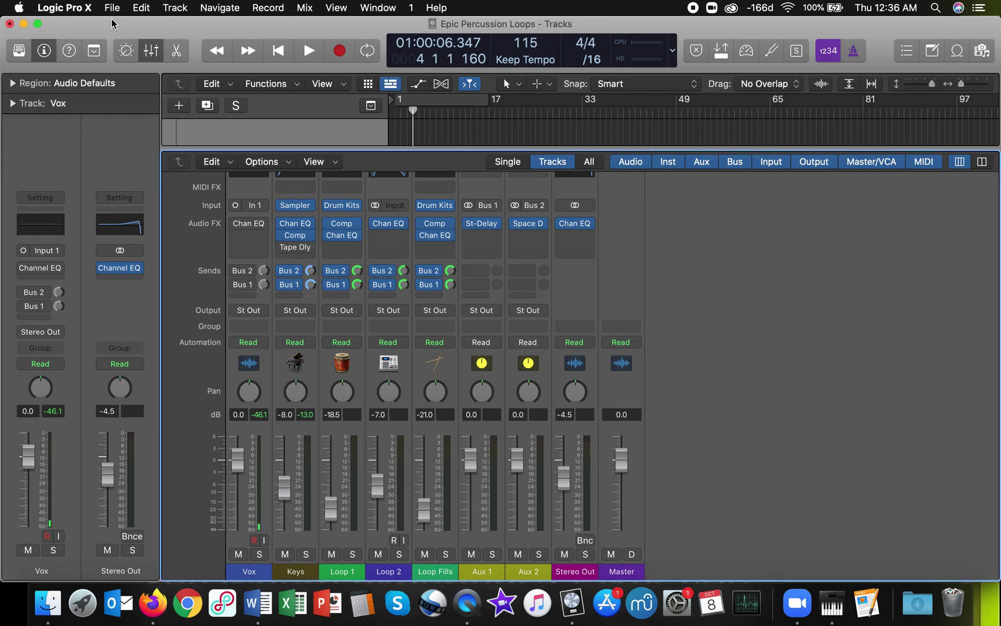
{"action": "left_click", "coordinate": [87, 11]}
{"action": "mouse_move", "coordinate": [96, 47]}
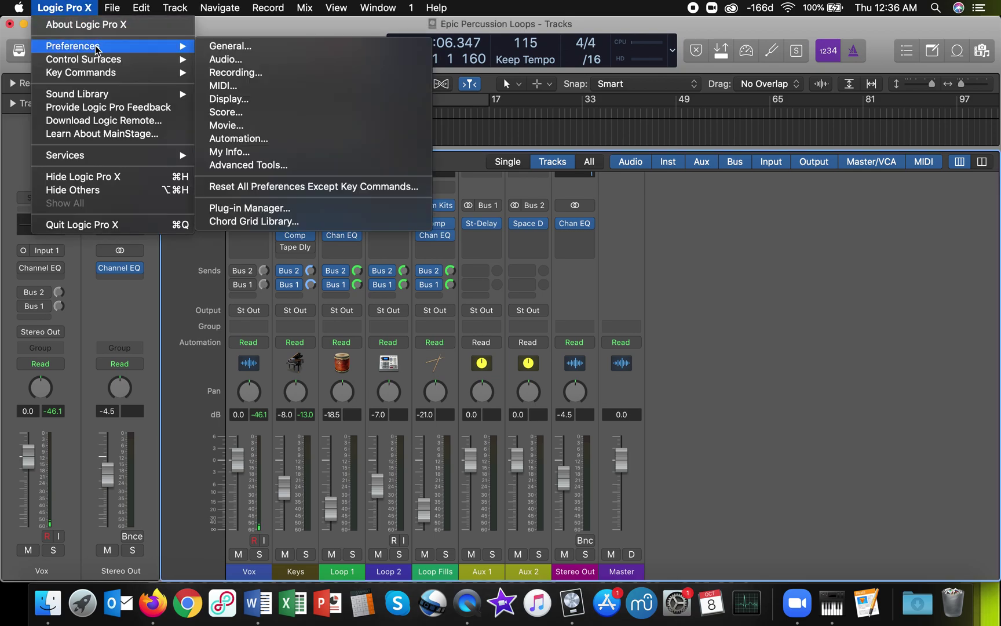
{"action": "left_click", "coordinate": [274, 66]}
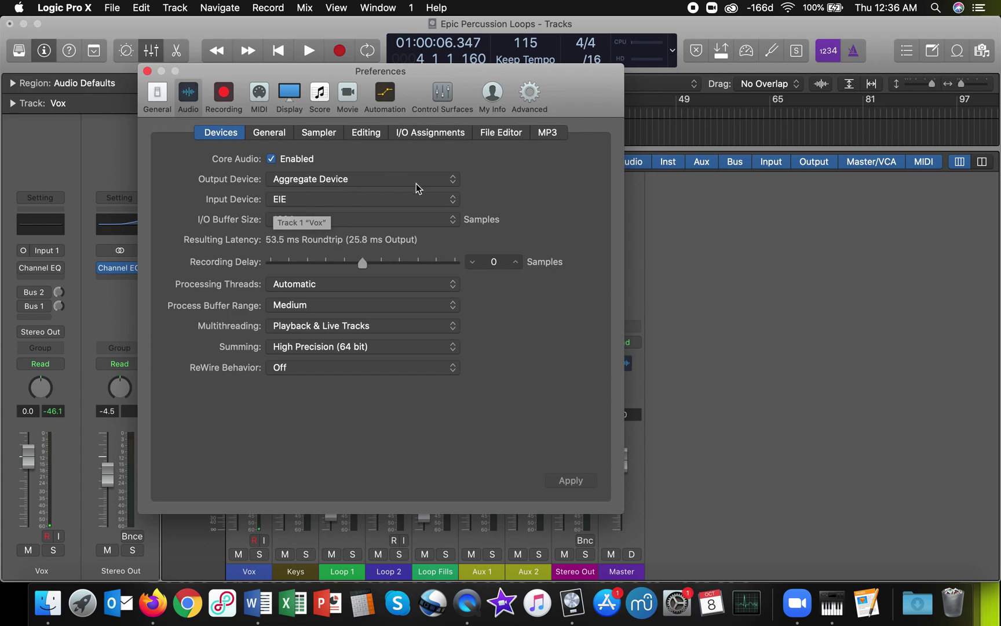
Step: Close Preferences and show the Keys channel's Output submenu listing Outputs 3-4 through 19-20
{"action": "left_click", "coordinate": [147, 71]}
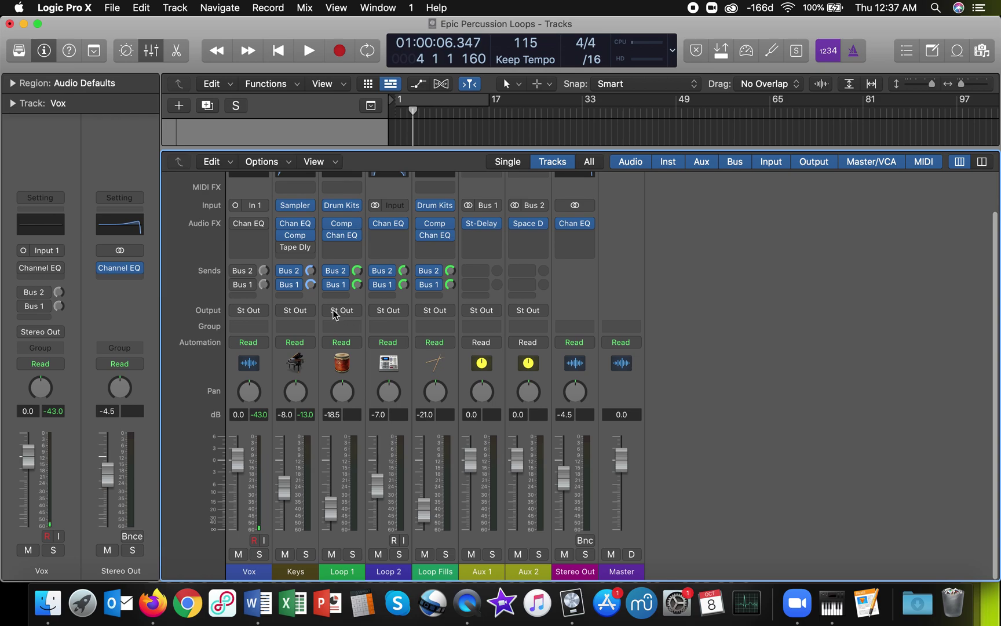
{"action": "scroll", "coordinate": [329, 328], "scroll_direction": "up", "scroll_amount": 2}
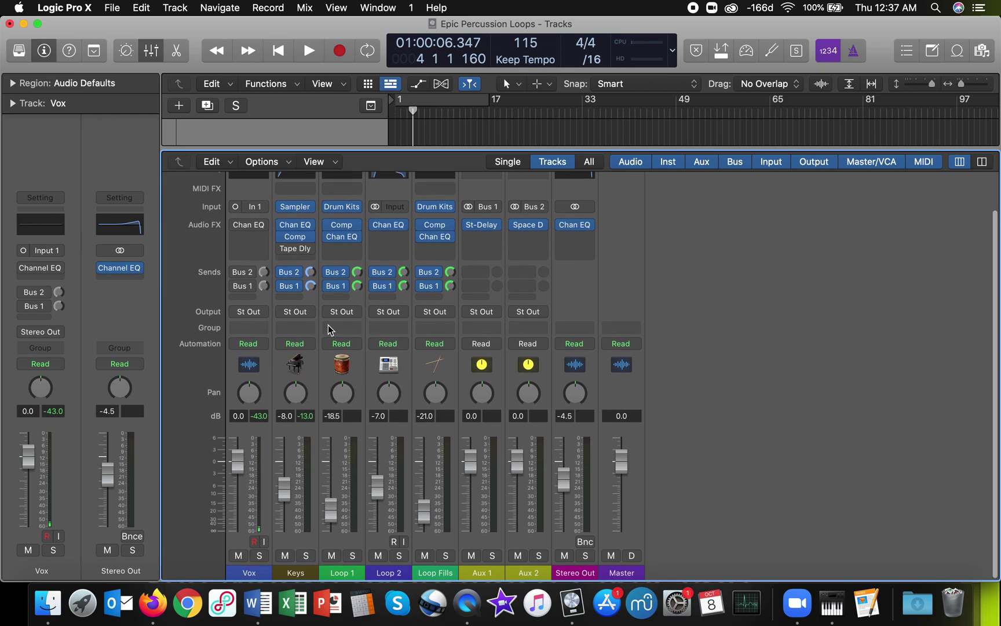
{"action": "scroll", "coordinate": [328, 330], "scroll_direction": "down", "scroll_amount": 2}
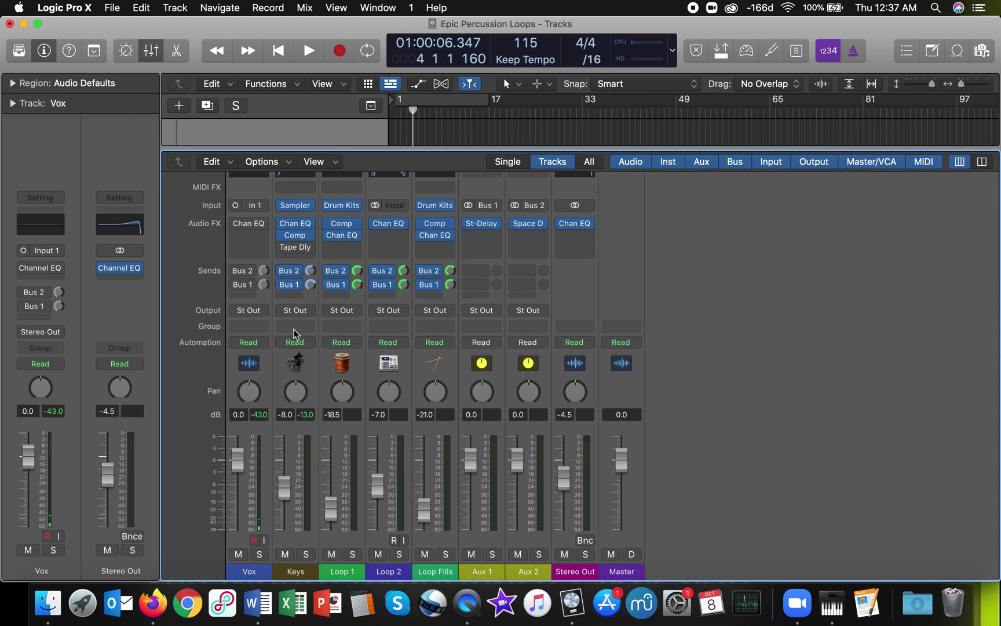
{"action": "left_click", "coordinate": [303, 312]}
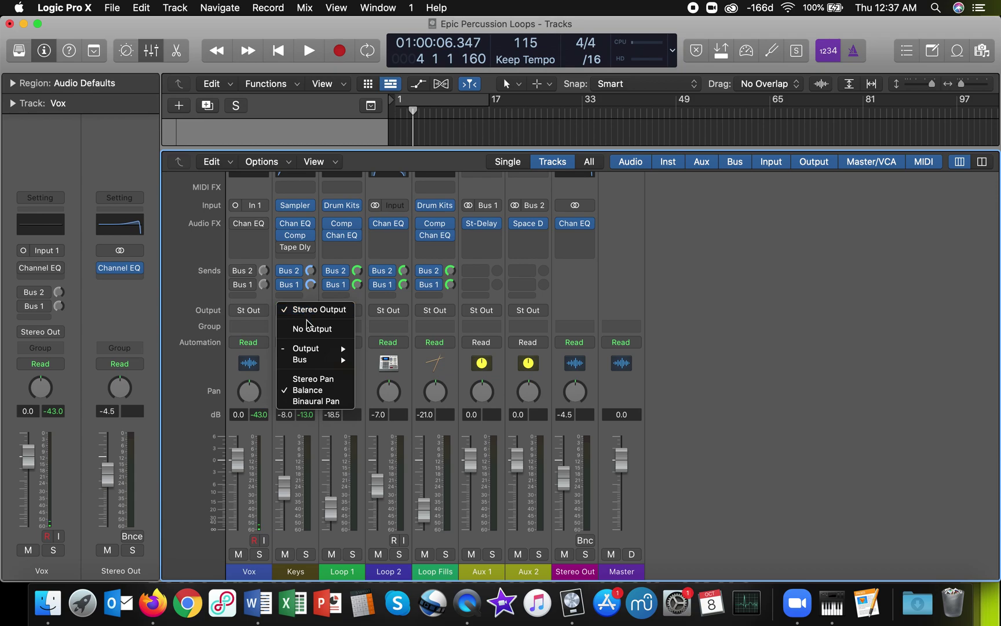
{"action": "mouse_move", "coordinate": [307, 351]}
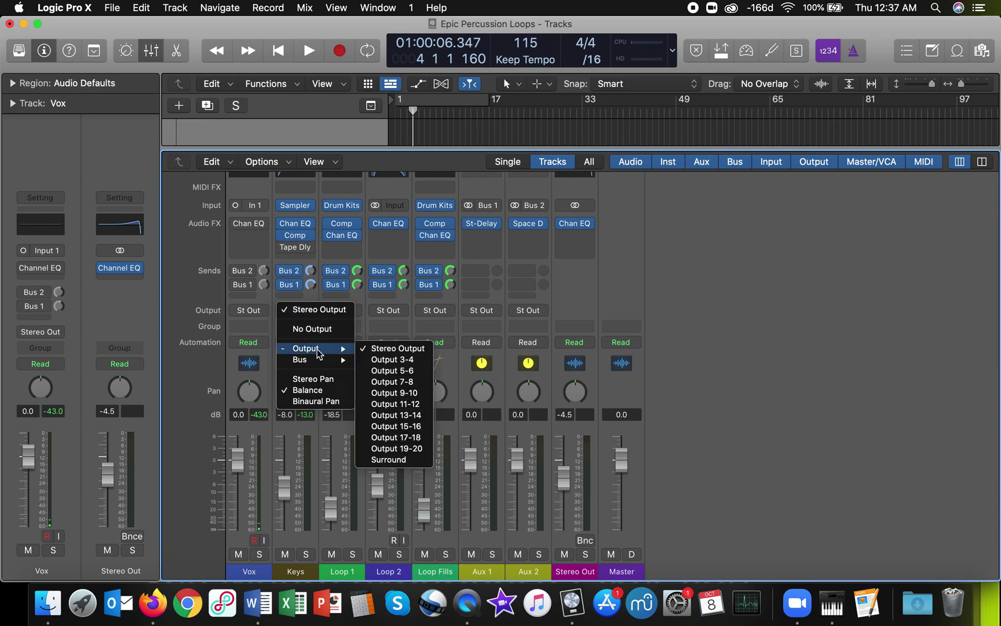
Step: Route the Keys channel to Output 5-6 and check the new Output 5-6 strip
{"action": "left_click", "coordinate": [414, 371]}
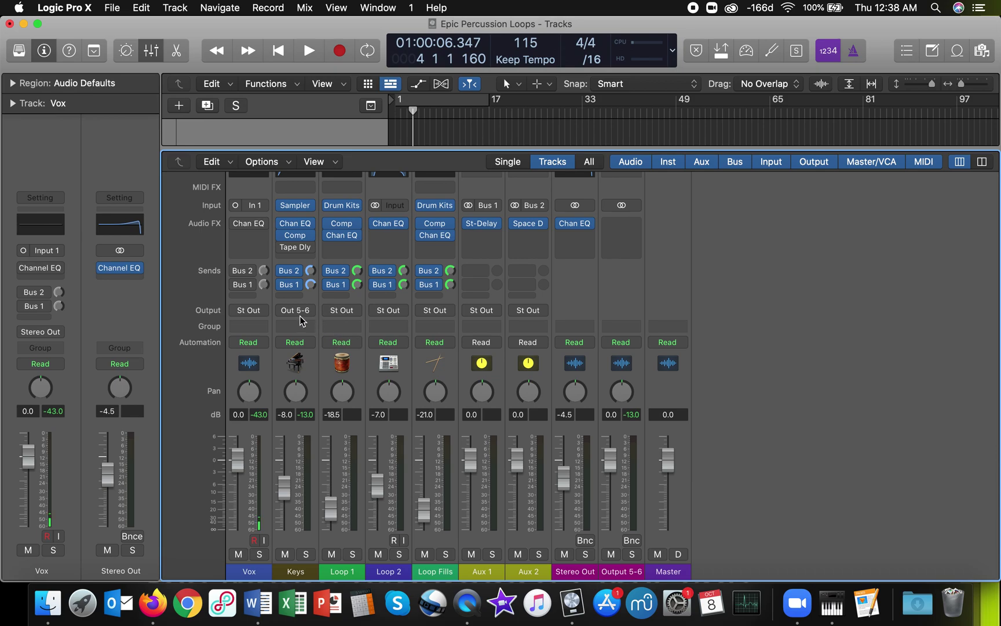
{"action": "scroll", "coordinate": [293, 255], "scroll_direction": "up", "scroll_amount": 2}
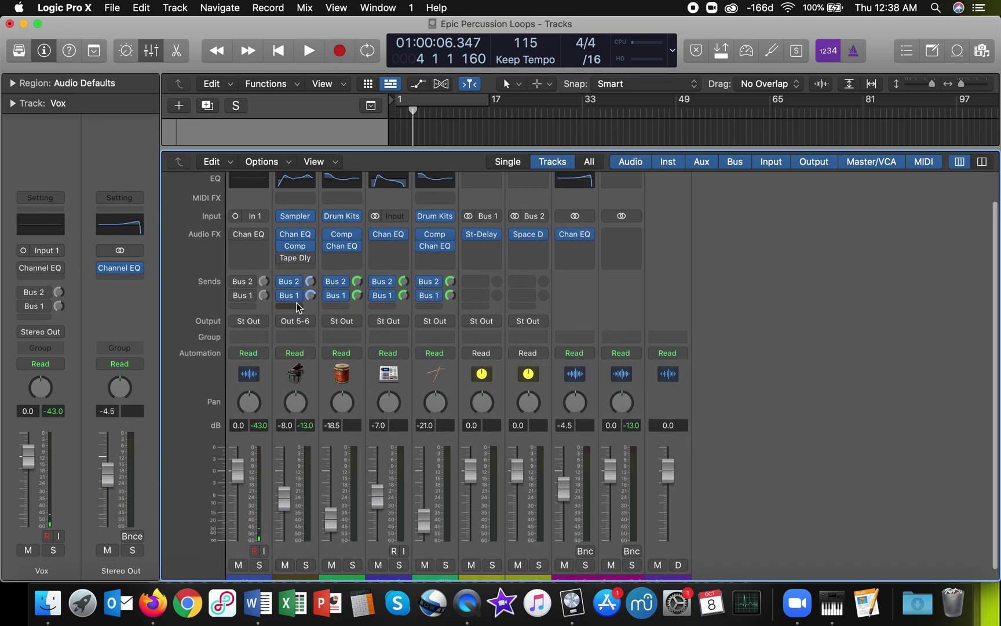
{"action": "scroll", "coordinate": [294, 330], "scroll_direction": "down", "scroll_amount": 1}
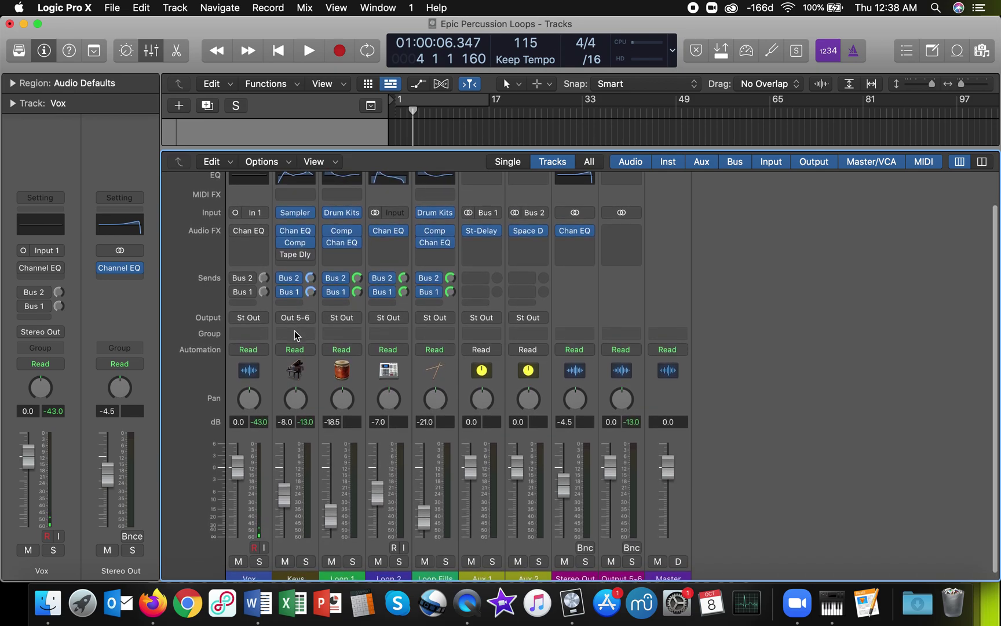
{"action": "scroll", "coordinate": [298, 323], "scroll_direction": "down", "scroll_amount": 2}
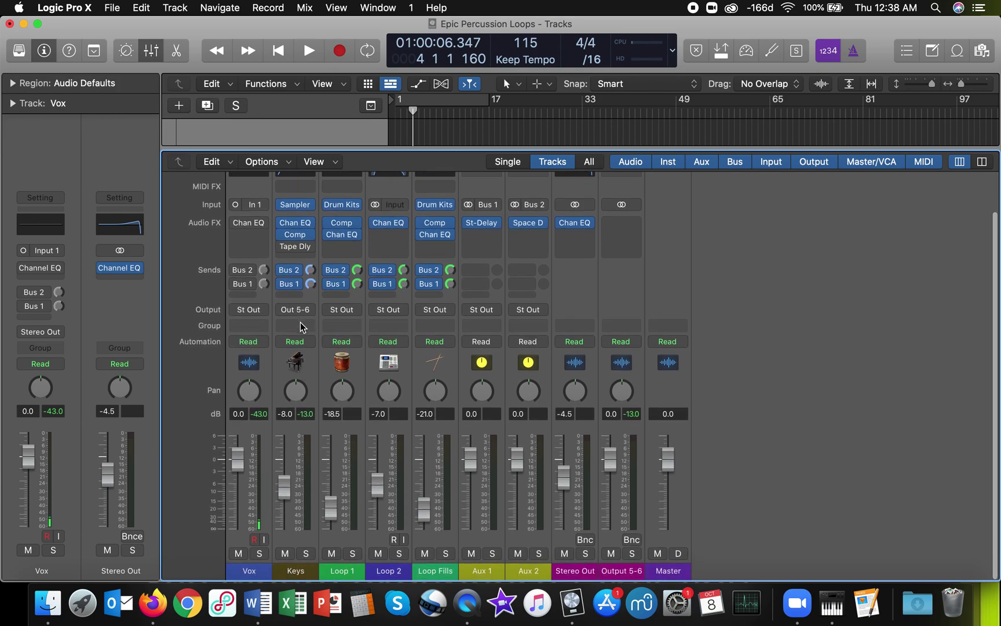
{"action": "scroll", "coordinate": [300, 322], "scroll_direction": "up", "scroll_amount": 1}
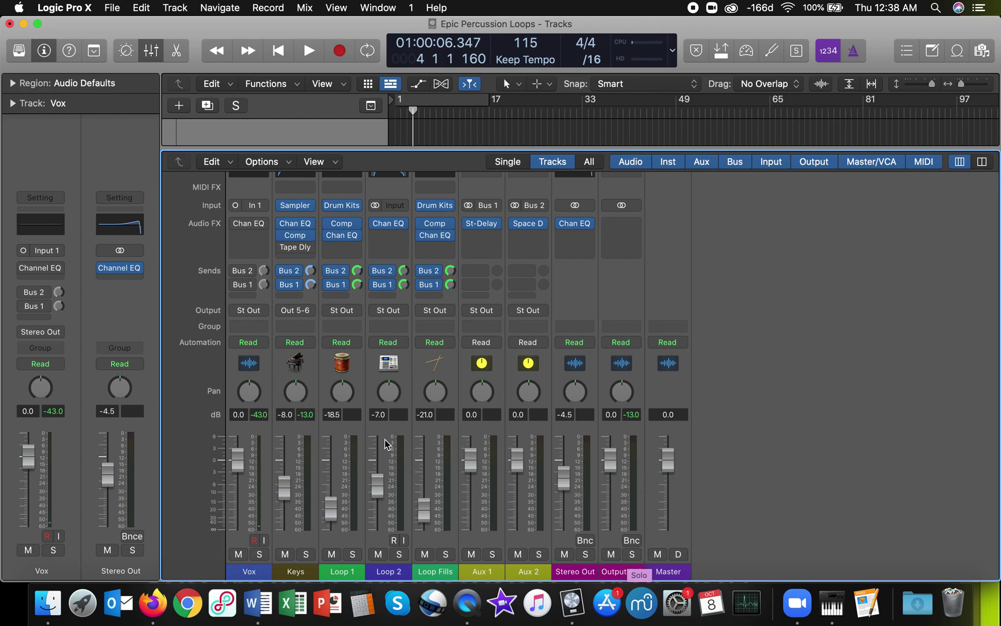
Step: Switch the Keys channel's output back to Stereo Output, removing the Output 5-6 strip
{"action": "left_click", "coordinate": [297, 310]}
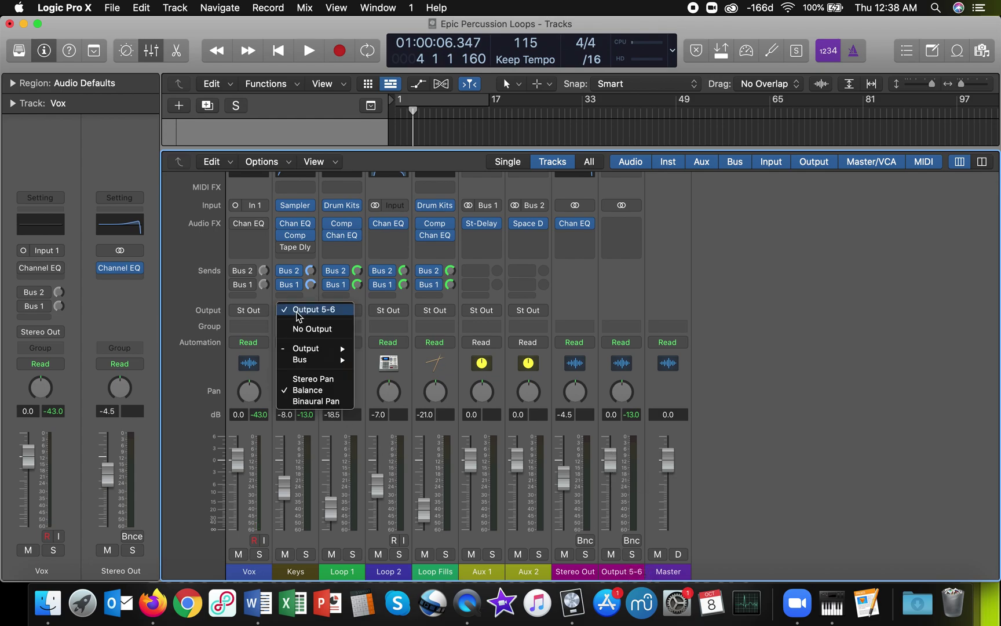
{"action": "mouse_move", "coordinate": [312, 349]}
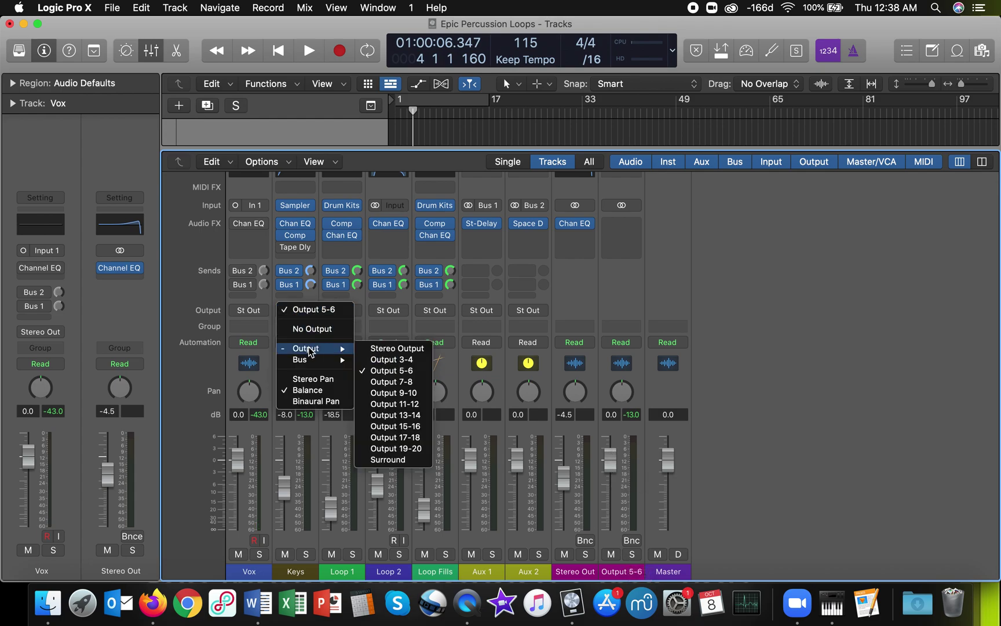
{"action": "left_click", "coordinate": [387, 350]}
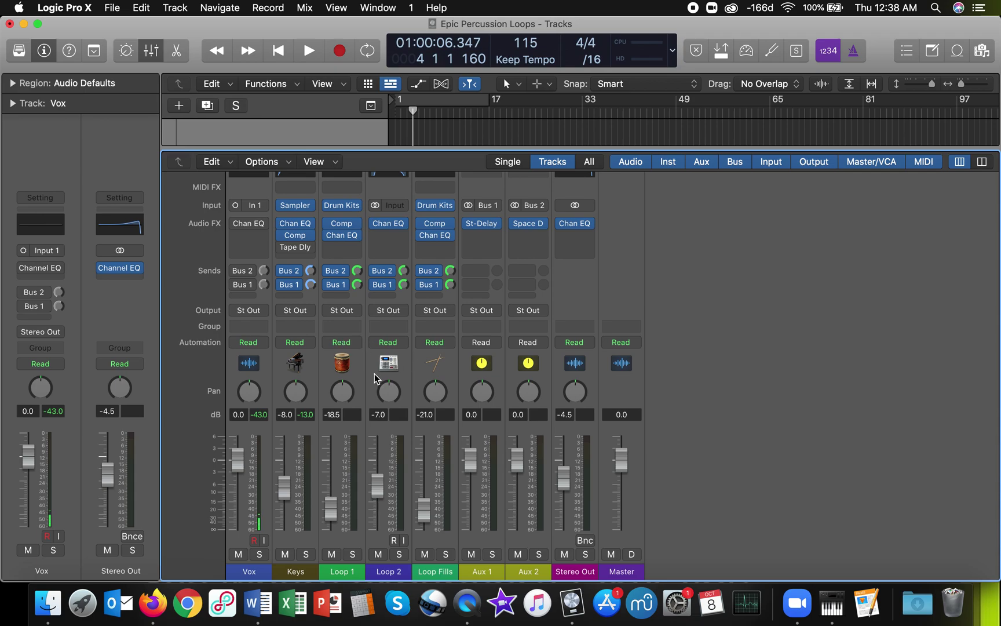
{"action": "scroll", "coordinate": [364, 385], "scroll_direction": "up", "scroll_amount": 3}
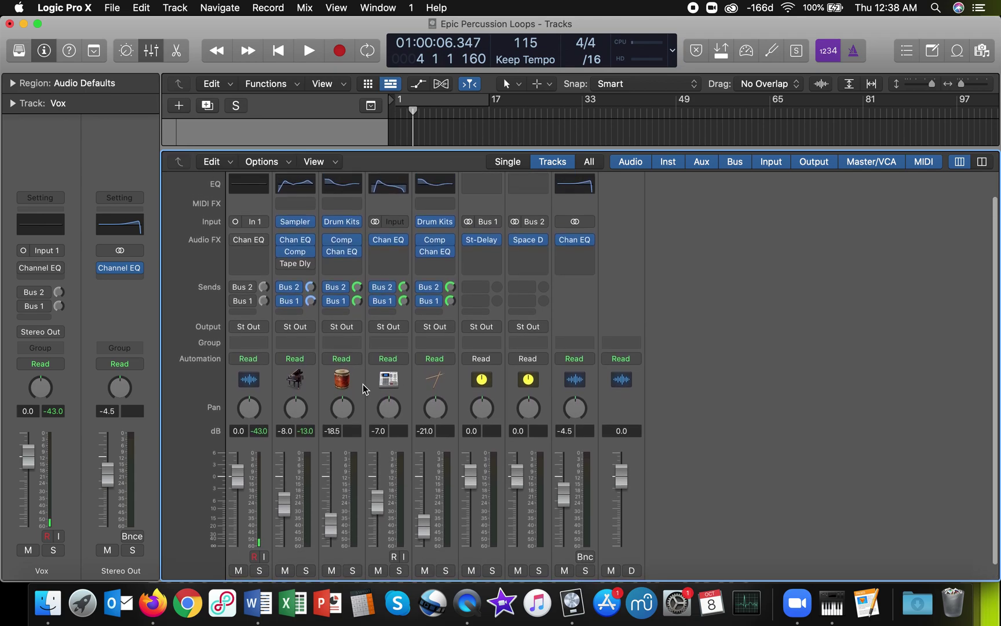
{"action": "scroll", "coordinate": [363, 383], "scroll_direction": "up", "scroll_amount": 2}
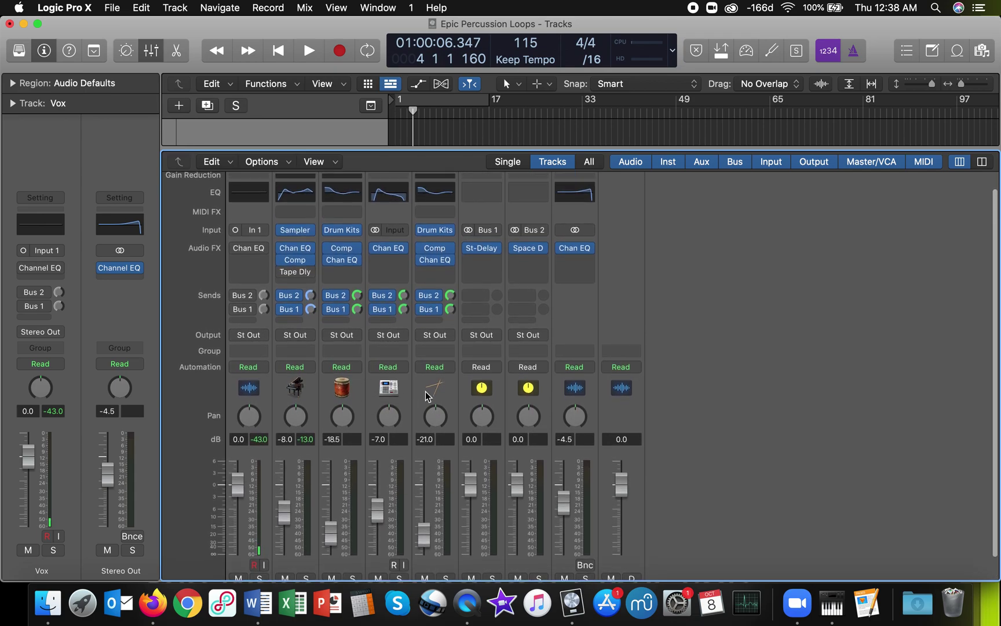
{"action": "scroll", "coordinate": [590, 375], "scroll_direction": "down", "scroll_amount": 3}
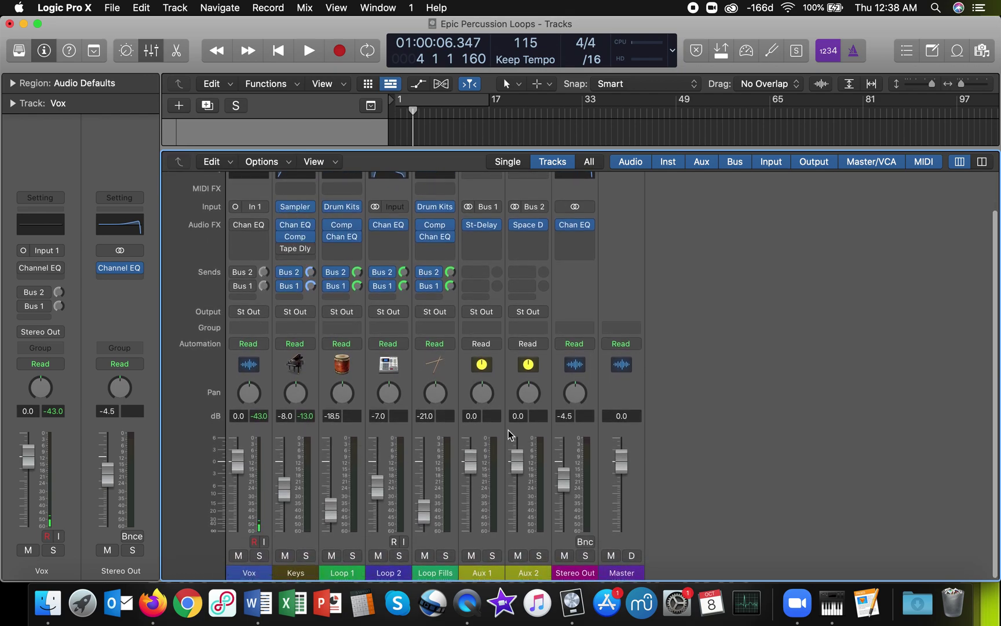
{"action": "scroll", "coordinate": [574, 370], "scroll_direction": "down", "scroll_amount": 1}
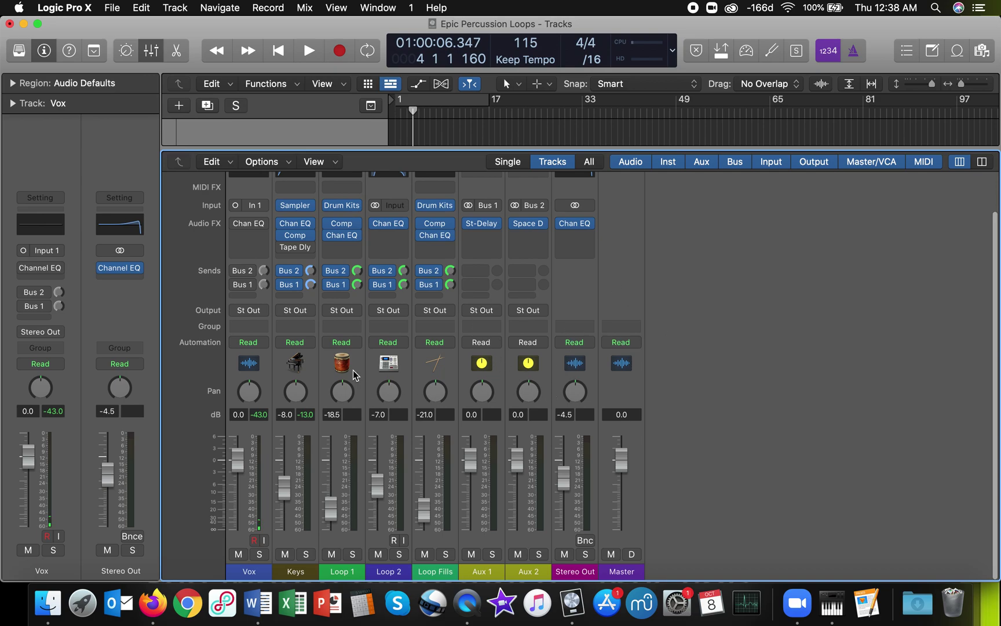
{"action": "scroll", "coordinate": [334, 351], "scroll_direction": "up", "scroll_amount": 3}
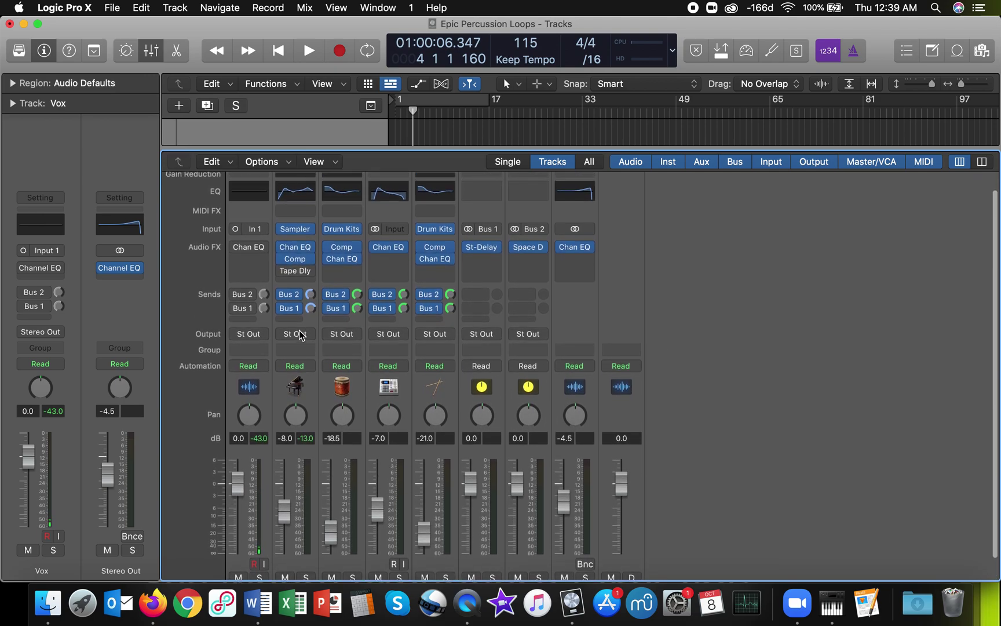
{"action": "scroll", "coordinate": [300, 335], "scroll_direction": "up", "scroll_amount": 2}
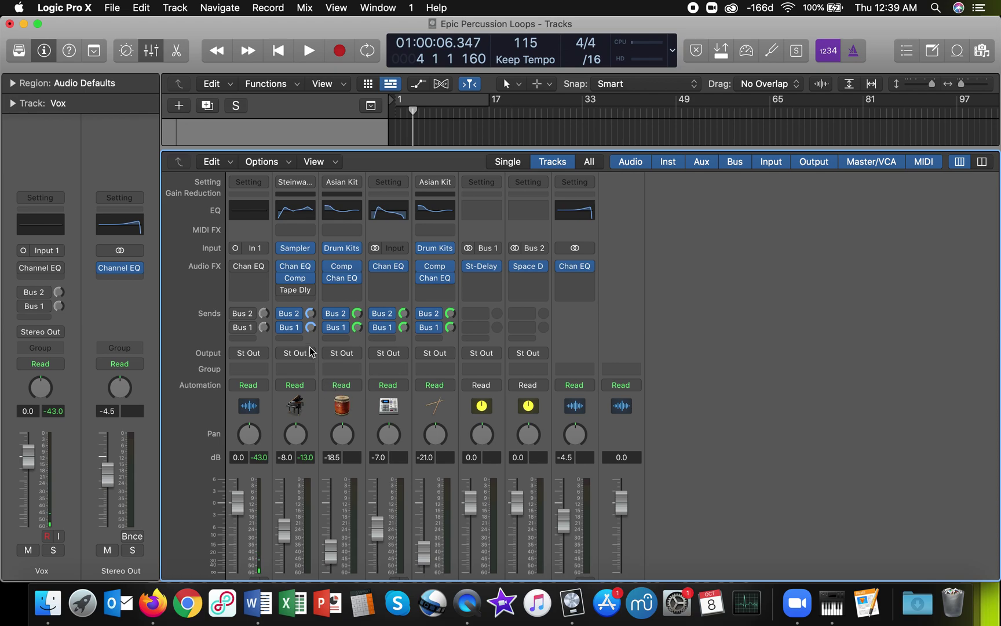
{"action": "scroll", "coordinate": [357, 358], "scroll_direction": "up", "scroll_amount": 1}
{"action": "scroll", "coordinate": [356, 352], "scroll_direction": "down", "scroll_amount": 1}
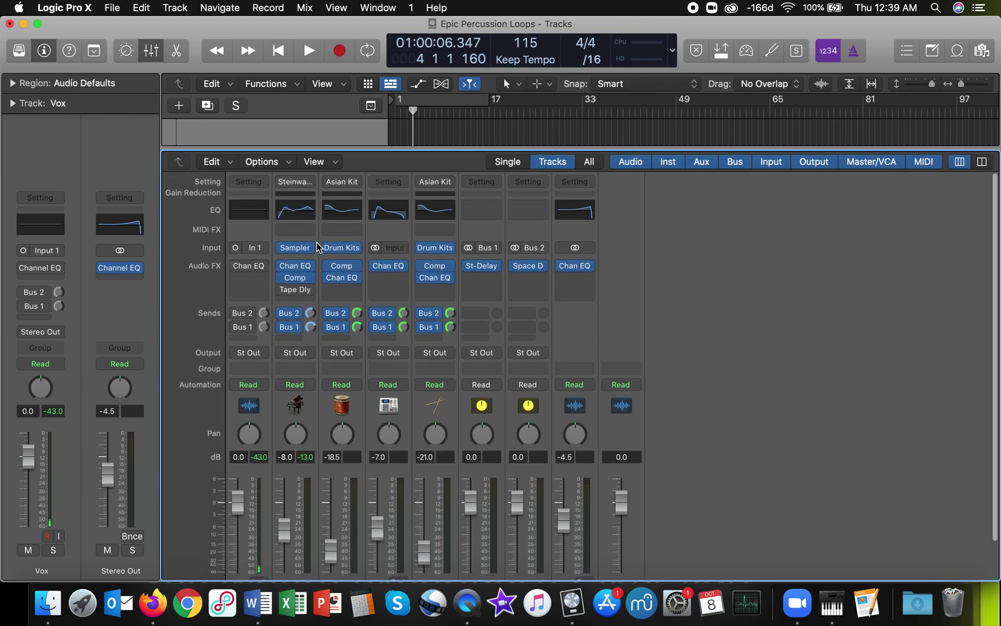
Step: Create a new auxiliary channel strip from the Options menu and set its input to Bus 3
{"action": "left_click", "coordinate": [267, 164]}
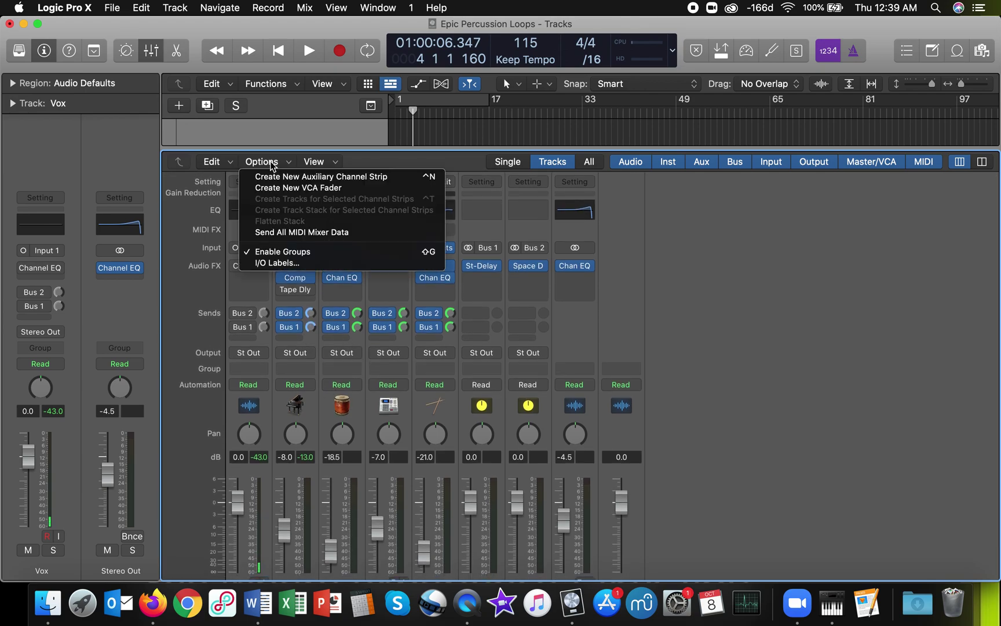
{"action": "left_click", "coordinate": [300, 178]}
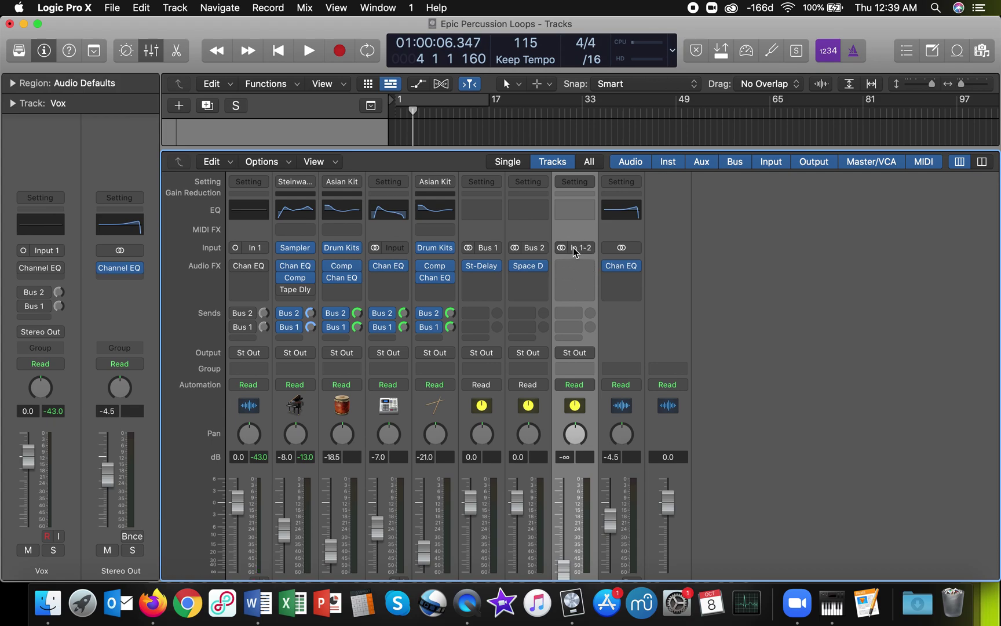
{"action": "left_click", "coordinate": [578, 248]}
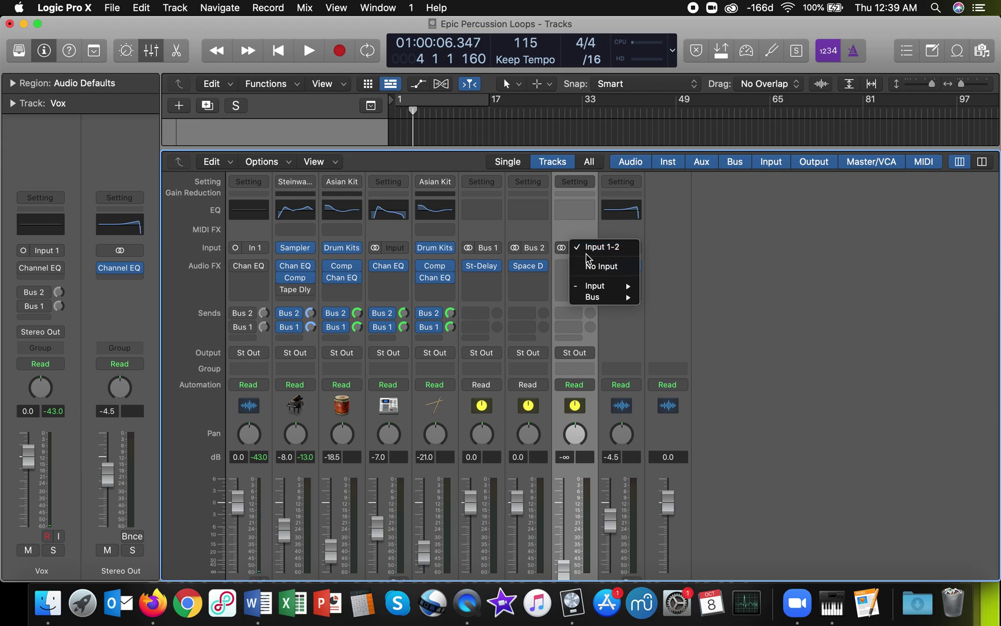
{"action": "mouse_move", "coordinate": [599, 299]}
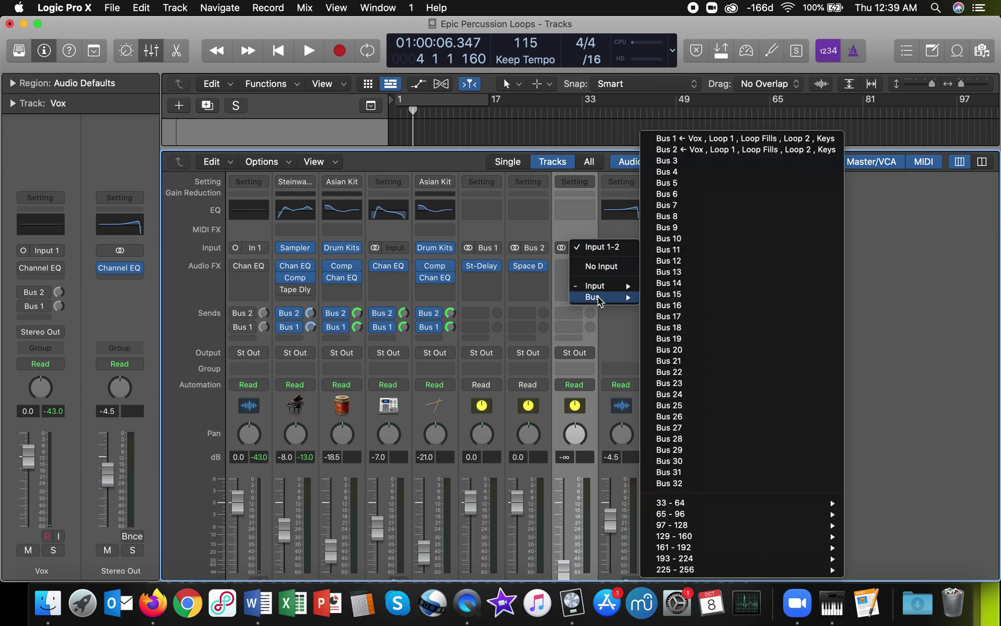
{"action": "left_click", "coordinate": [681, 162]}
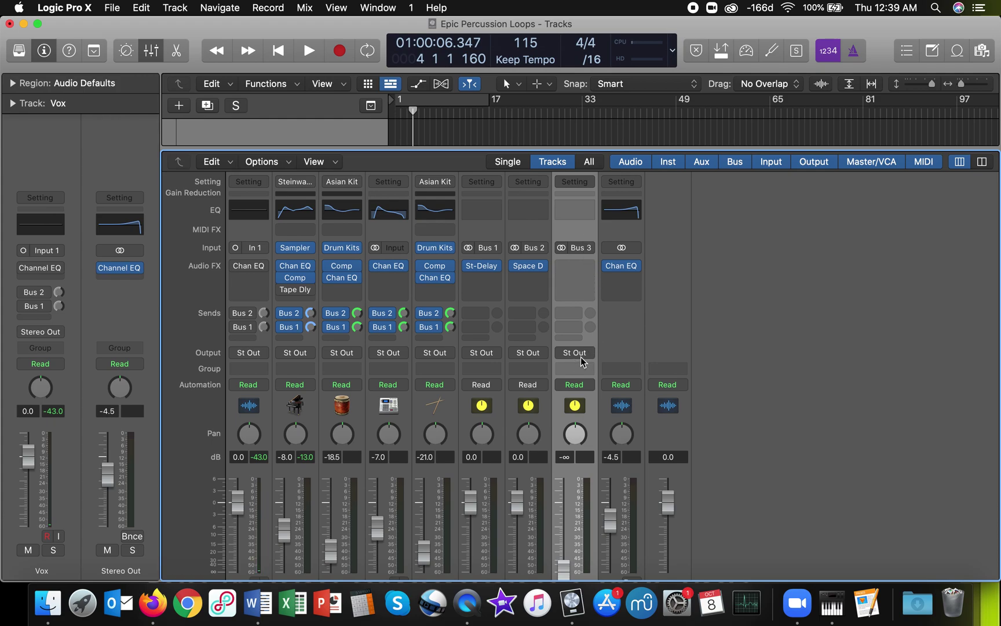
Step: Change the Bus 3 aux's output from St Out to Output 5-6
{"action": "scroll", "coordinate": [722, 362], "scroll_direction": "down", "scroll_amount": 2}
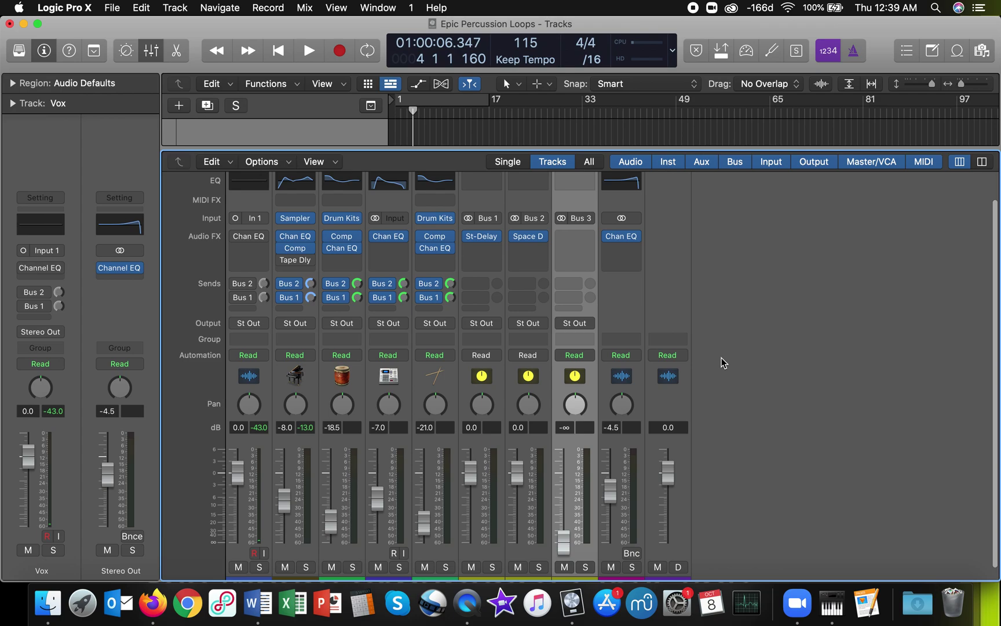
{"action": "left_click", "coordinate": [582, 324]}
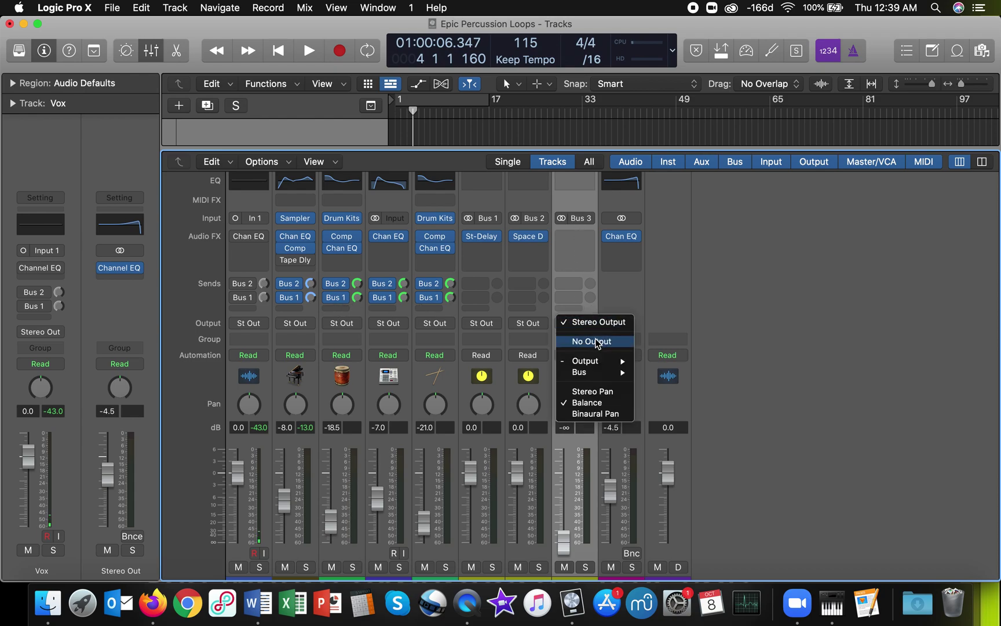
{"action": "mouse_move", "coordinate": [599, 361]}
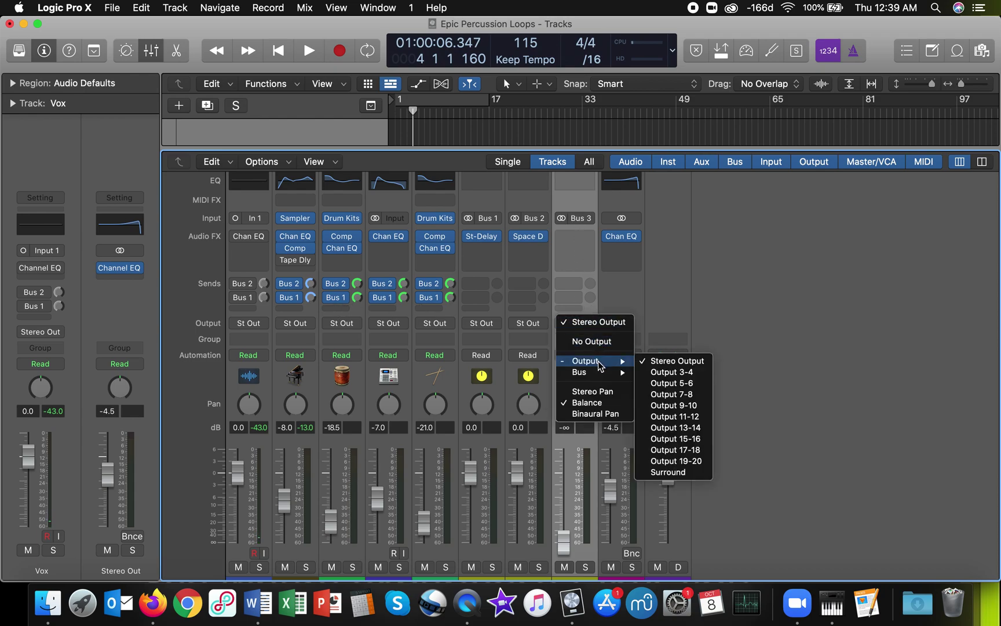
{"action": "left_click", "coordinate": [670, 383]}
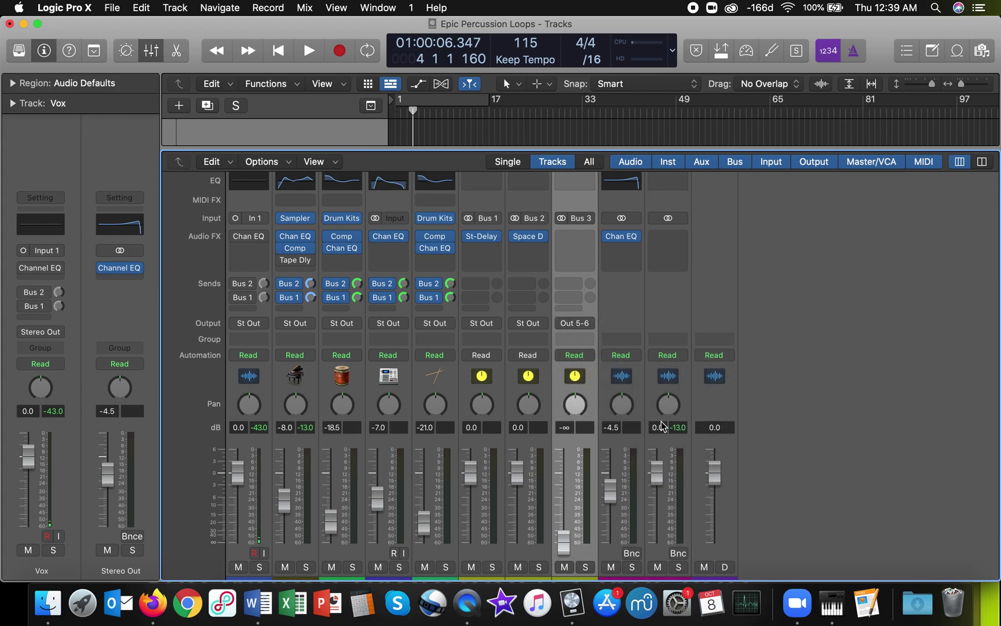
{"action": "scroll", "coordinate": [662, 426], "scroll_direction": "down", "scroll_amount": 2}
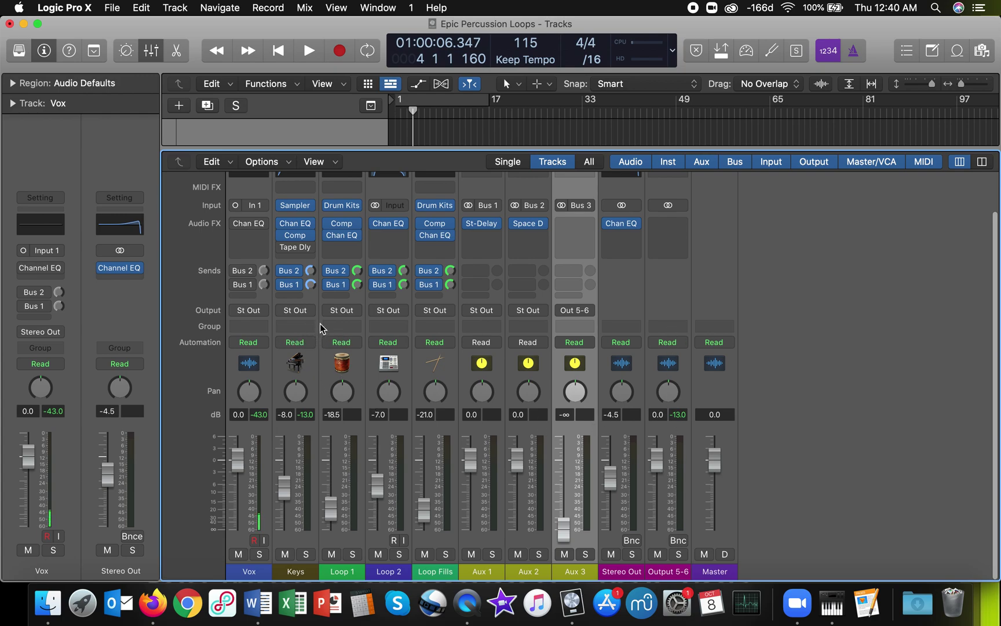
Step: Add a third send on the Keys strip to Bus 3 → Aux 3
{"action": "scroll", "coordinate": [316, 311], "scroll_direction": "up", "scroll_amount": 1}
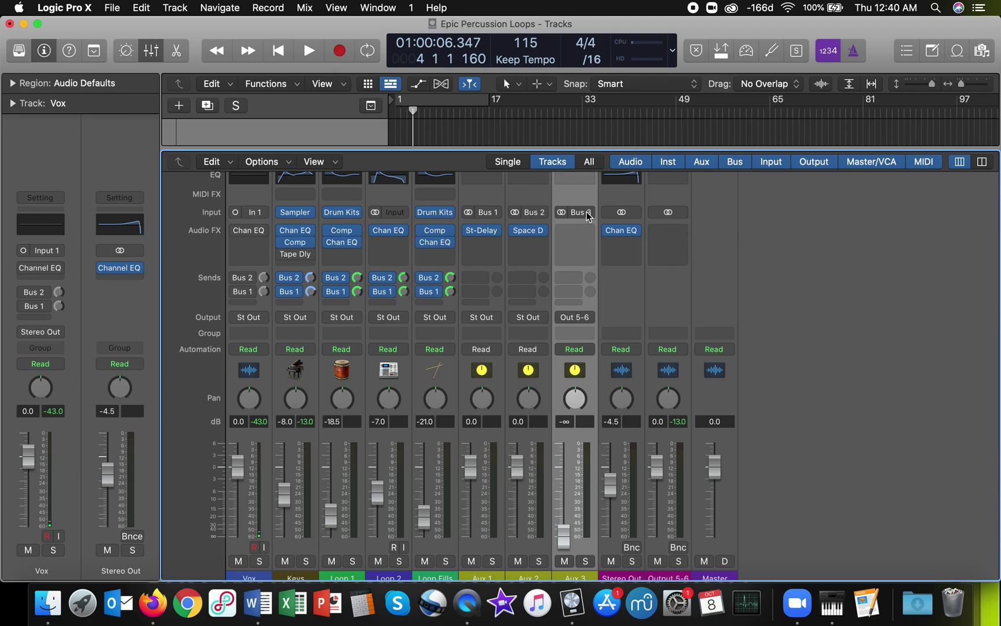
{"action": "left_click", "coordinate": [294, 305]}
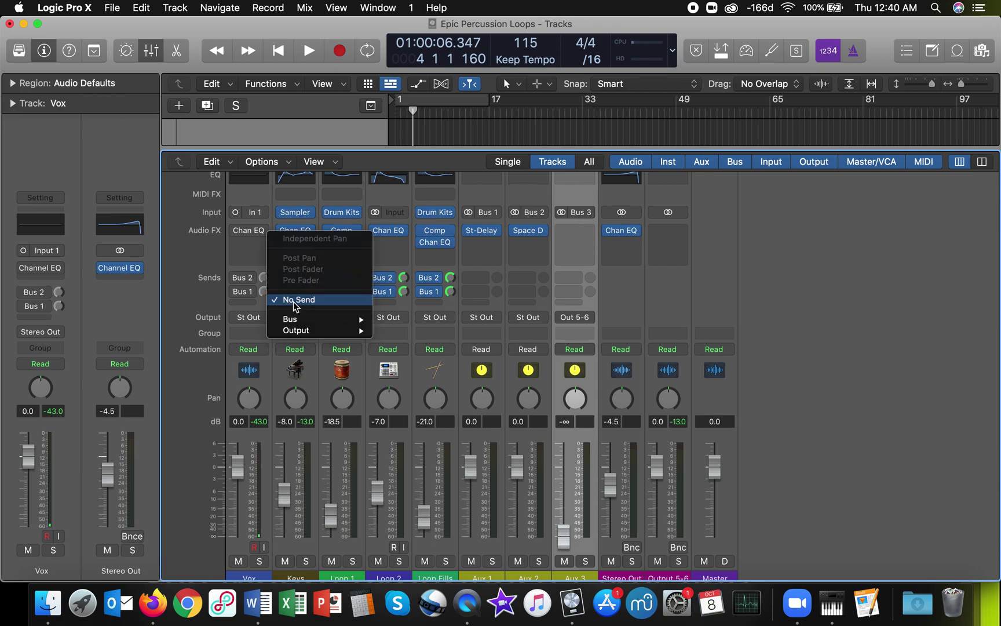
{"action": "mouse_move", "coordinate": [296, 319]}
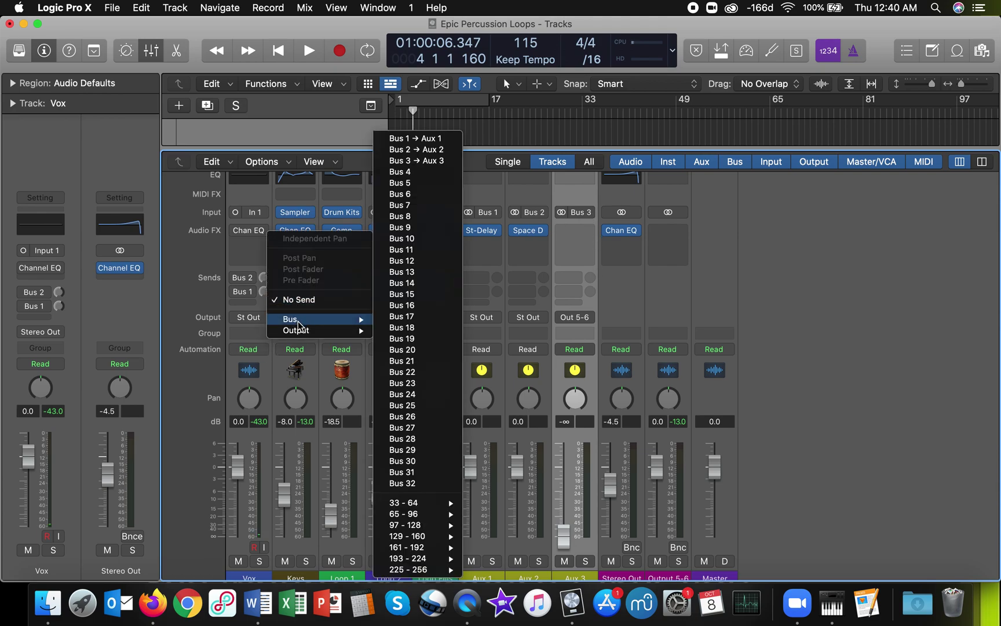
{"action": "left_click", "coordinate": [419, 161]}
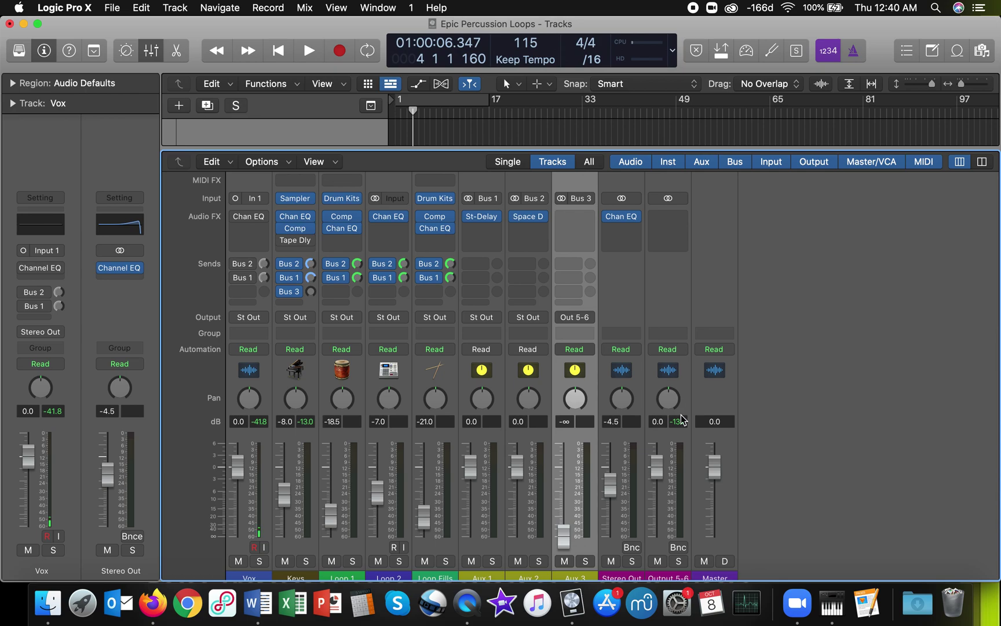
{"action": "scroll", "coordinate": [316, 322], "scroll_direction": "up", "scroll_amount": 2}
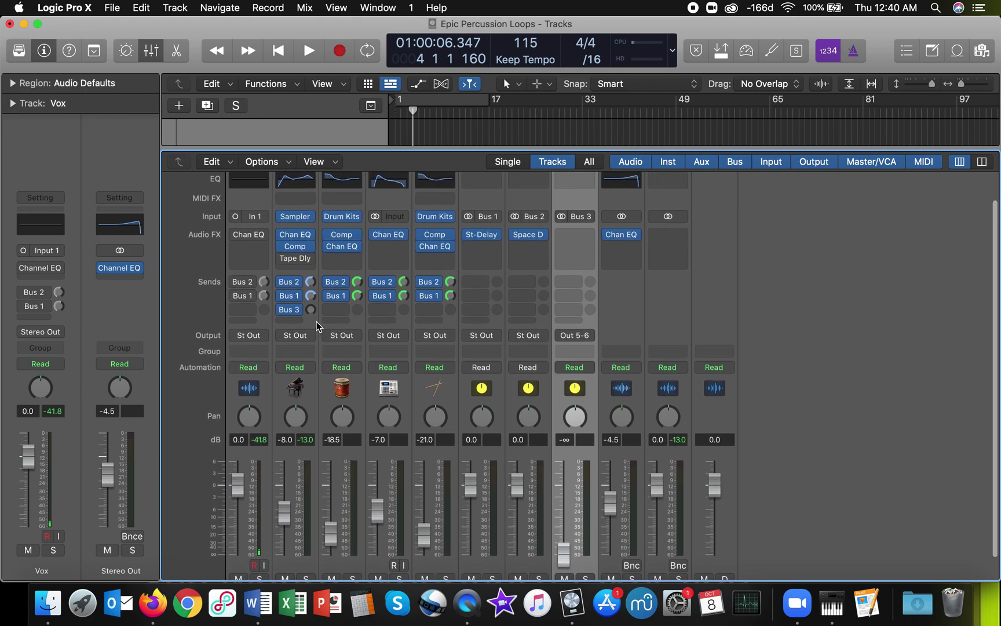
{"action": "scroll", "coordinate": [316, 337], "scroll_direction": "down", "scroll_amount": 2}
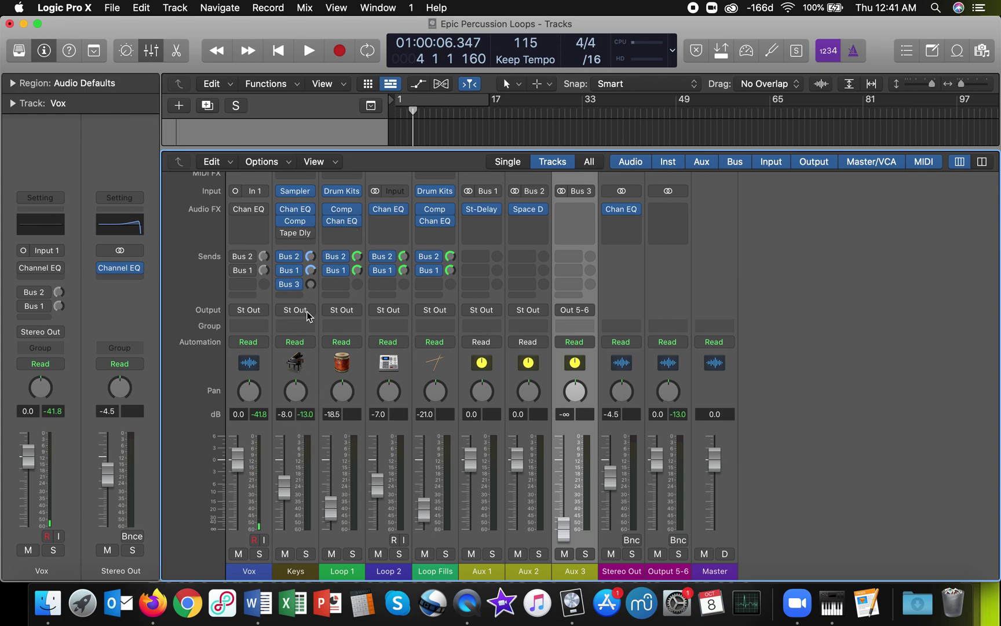
Step: Apply Copy Fader to Send on the Keys Bus 3 send so it matches the fader
{"action": "left_click", "coordinate": [298, 285]}
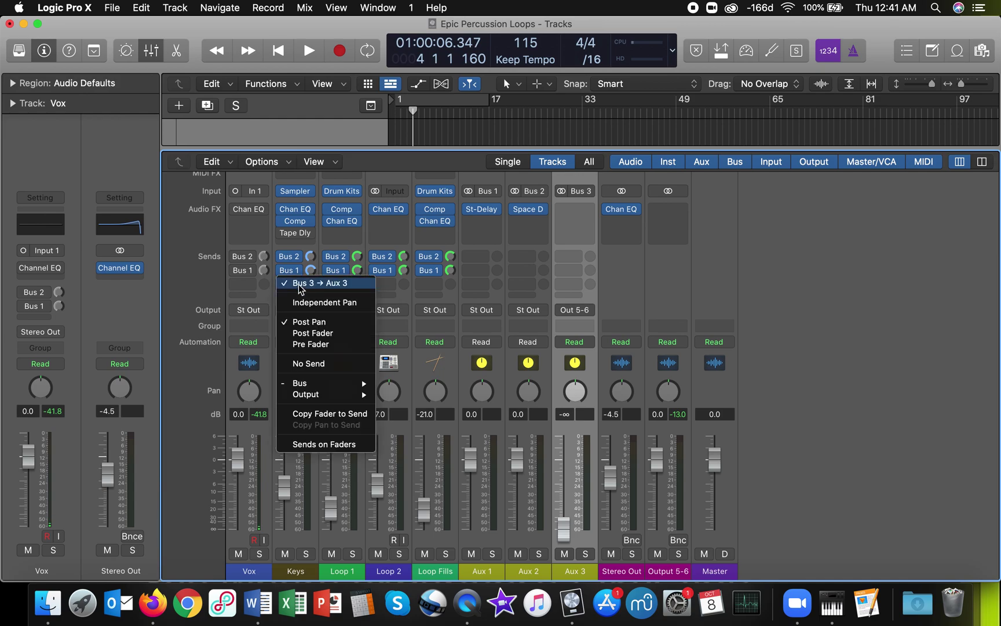
{"action": "left_click", "coordinate": [331, 415]}
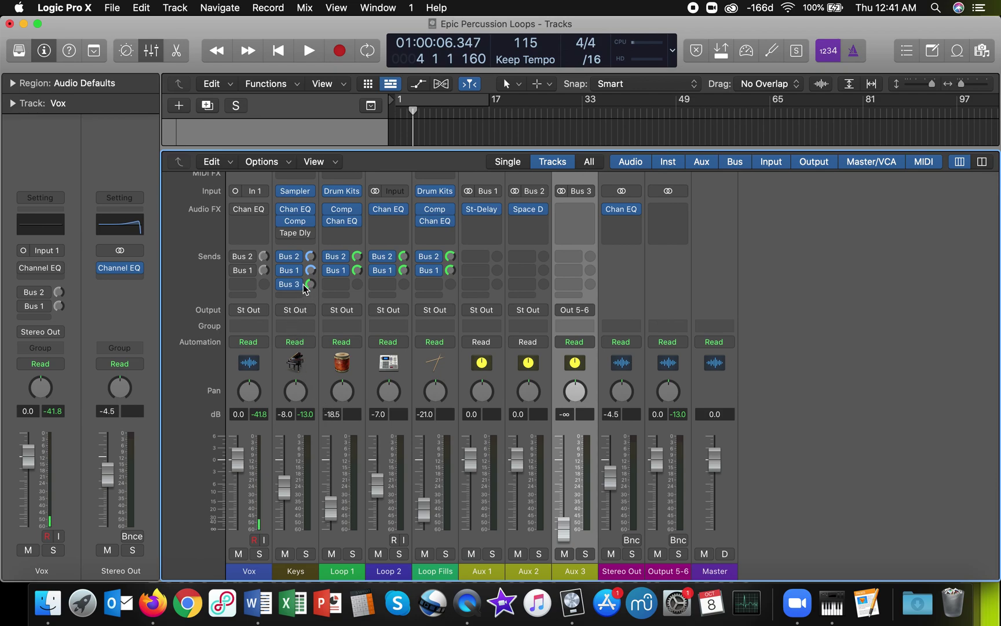
{"action": "mouse_move", "coordinate": [311, 289]}
Step: Add a Bus 3 send to Aux 1 (St-Delay) feeding Aux 3, matched to its fader at +0.0 dB
{"action": "mouse_move", "coordinate": [281, 290]}
{"action": "mouse_move", "coordinate": [421, 347]}
{"action": "scroll", "coordinate": [518, 310], "scroll_direction": "up", "scroll_amount": 2}
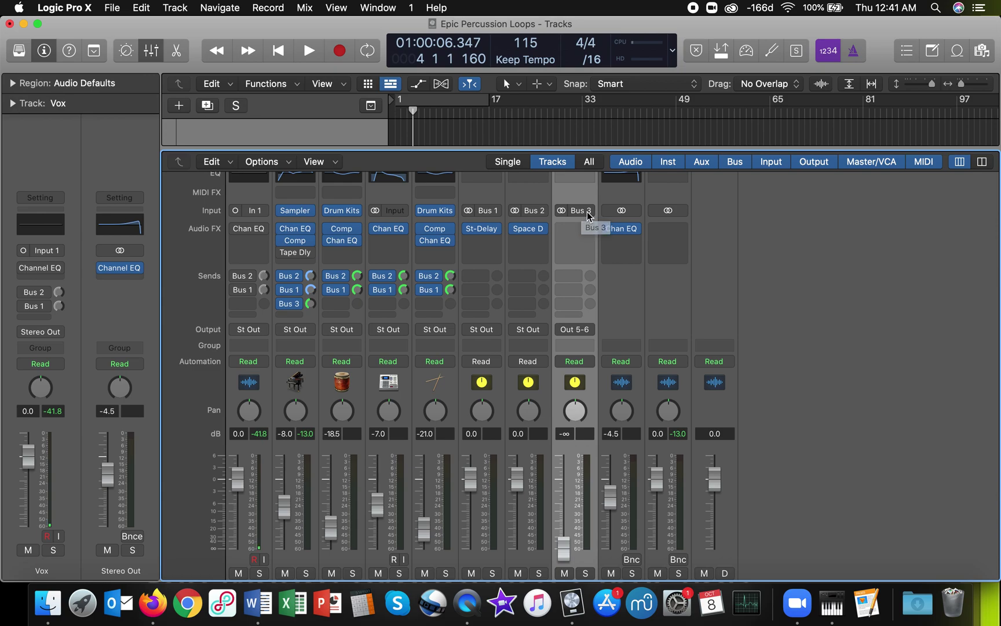
{"action": "mouse_move", "coordinate": [582, 252]}
{"action": "left_click", "coordinate": [483, 304]}
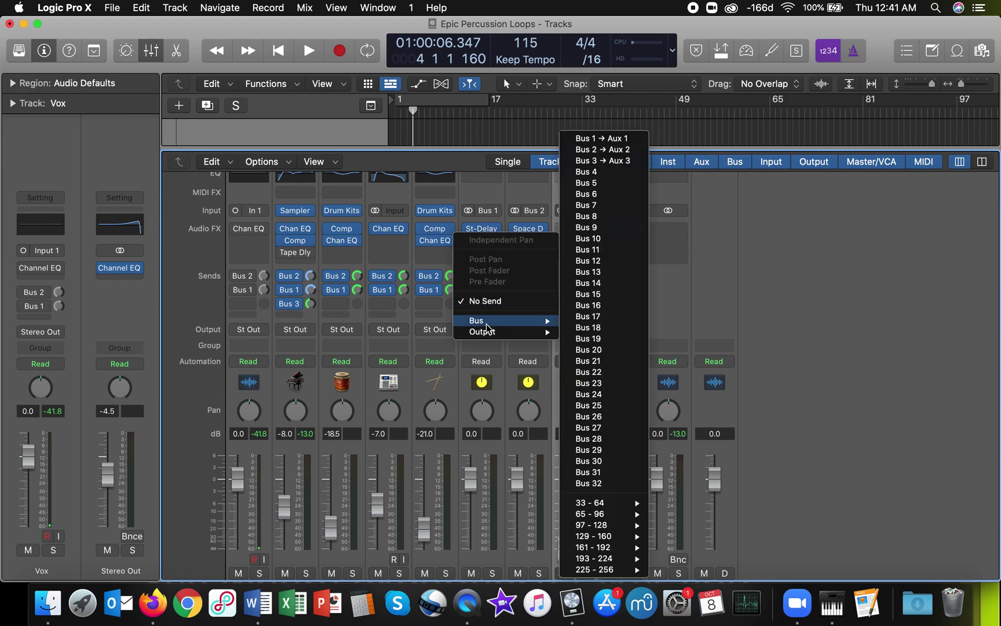
{"action": "key", "text": "Escape"}
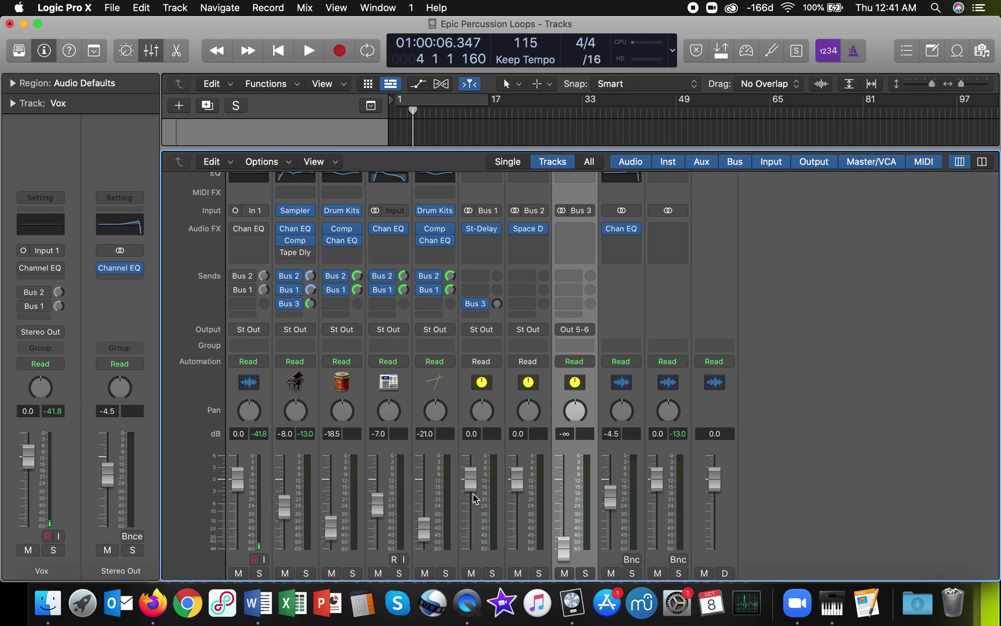
{"action": "left_click", "coordinate": [484, 304]}
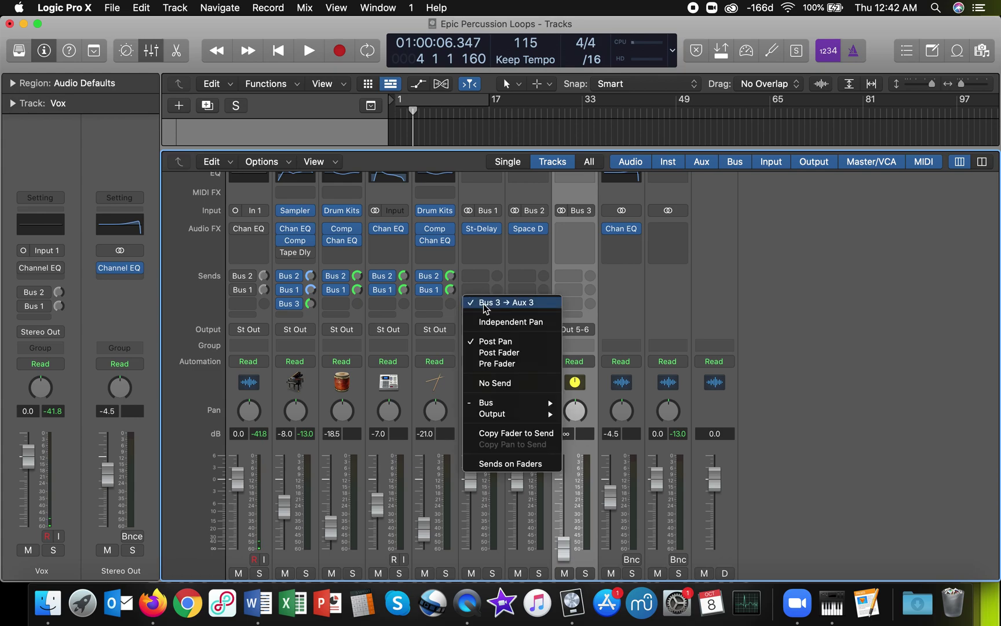
{"action": "left_click", "coordinate": [503, 433]}
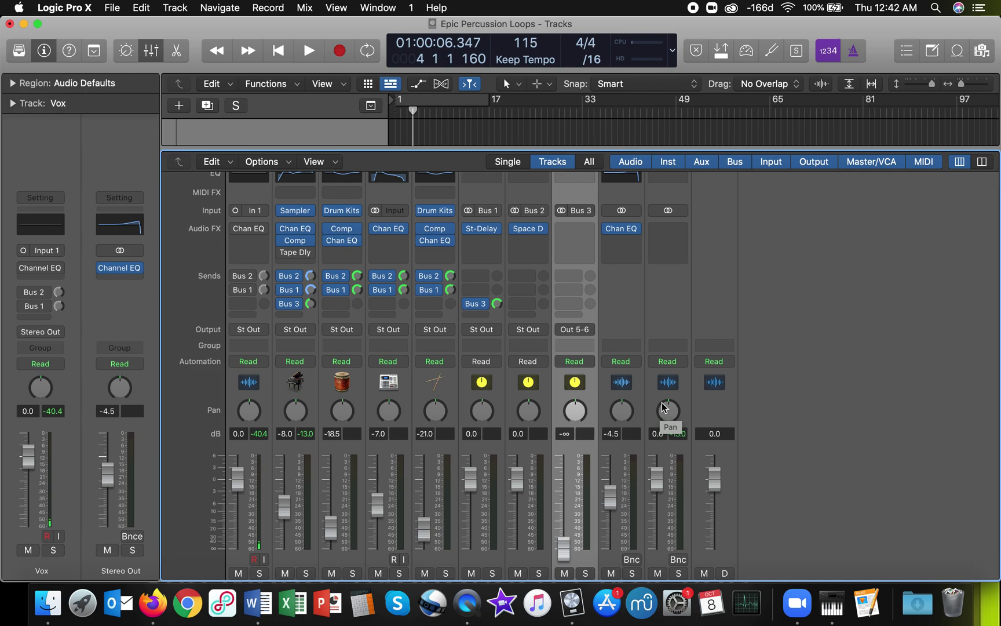
{"action": "scroll", "coordinate": [767, 345], "scroll_direction": "down", "scroll_amount": 2}
{"action": "scroll", "coordinate": [766, 345], "scroll_direction": "down", "scroll_amount": 1}
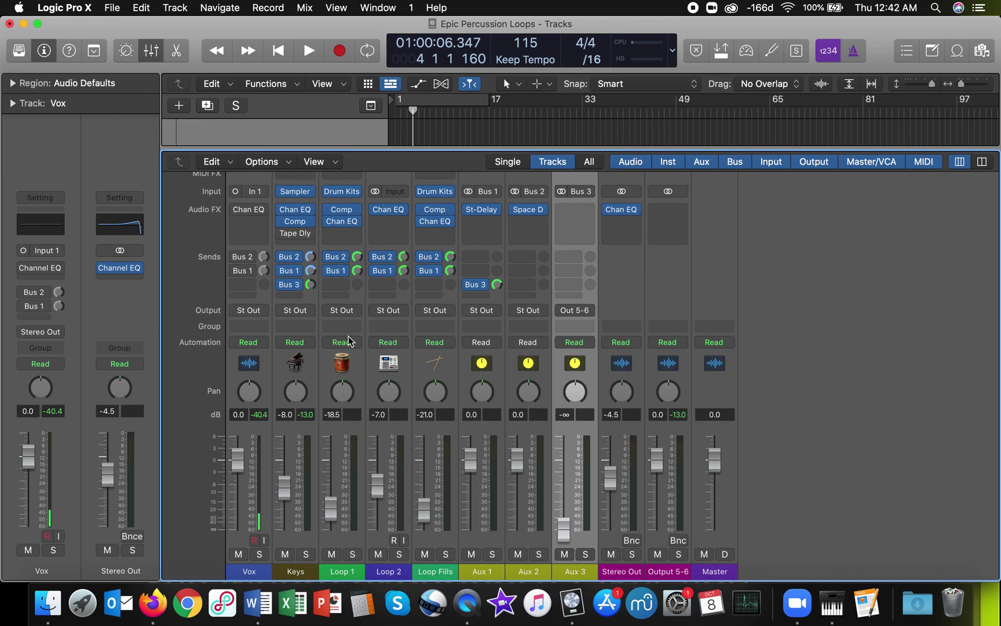
{"action": "mouse_move", "coordinate": [302, 289]}
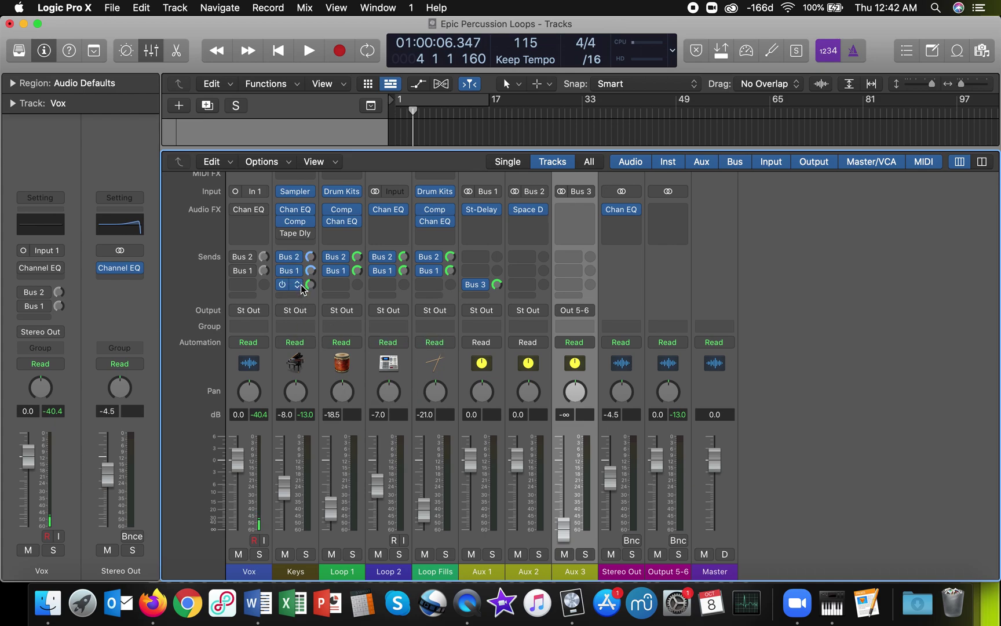